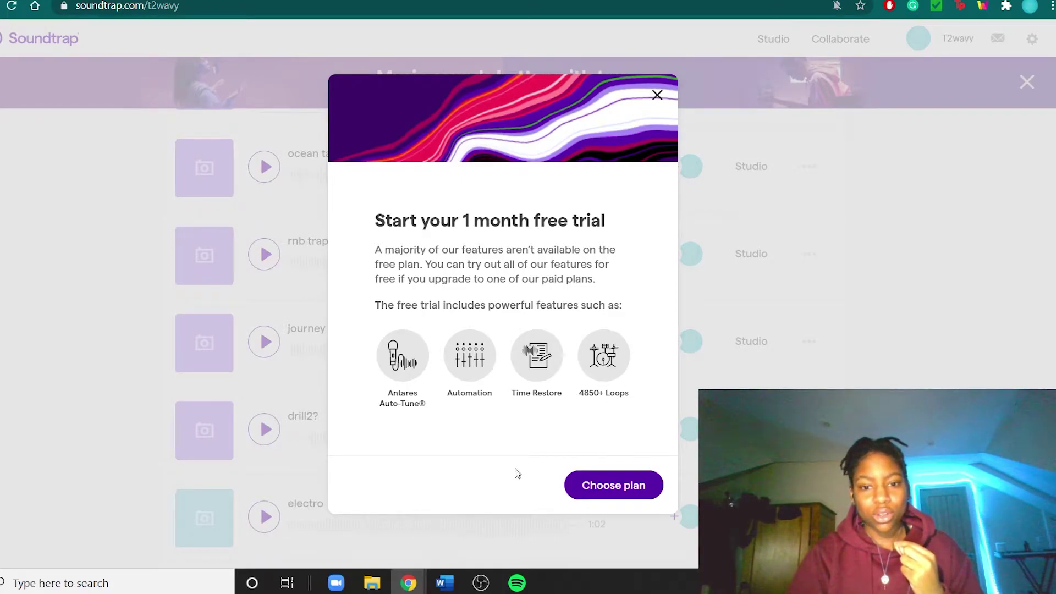
Open the rnb elec guit project in the studio and play its arrangement from the start to about 31 seconds.
left_click(614, 486)
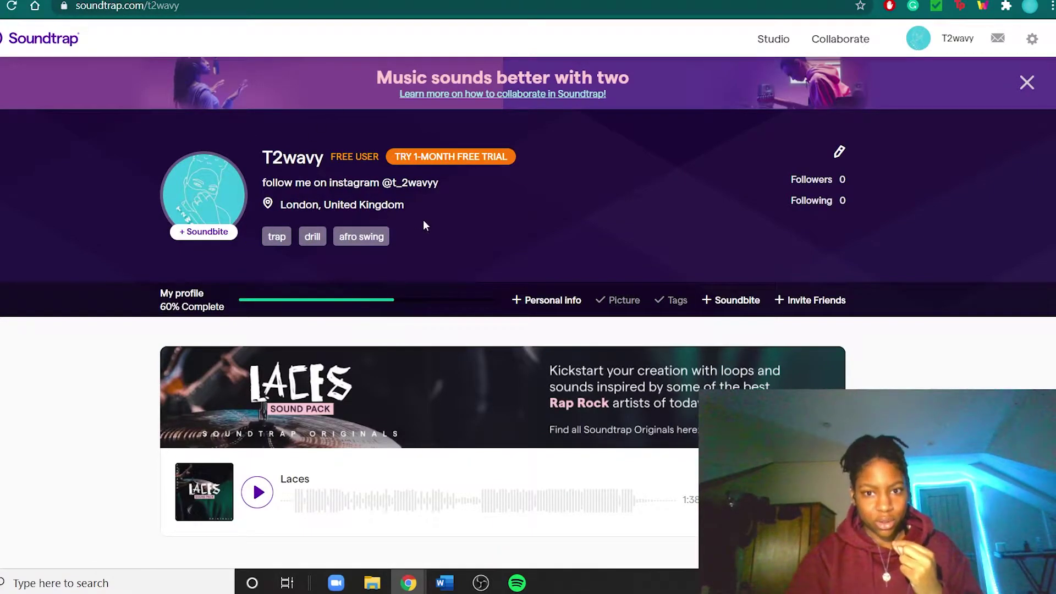
scroll(22, 430, "down", 8)
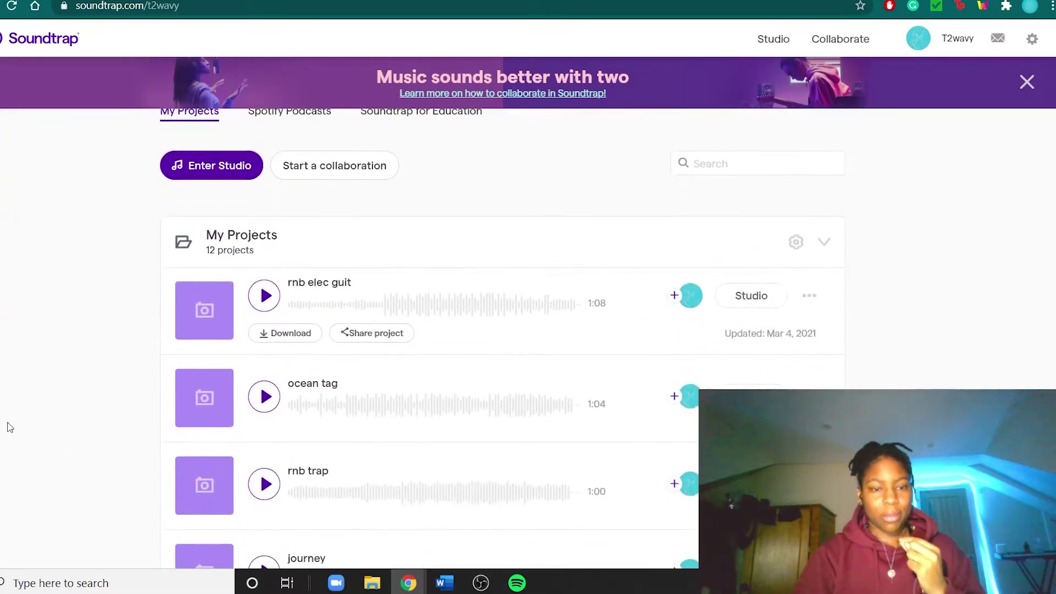
left_click(231, 175)
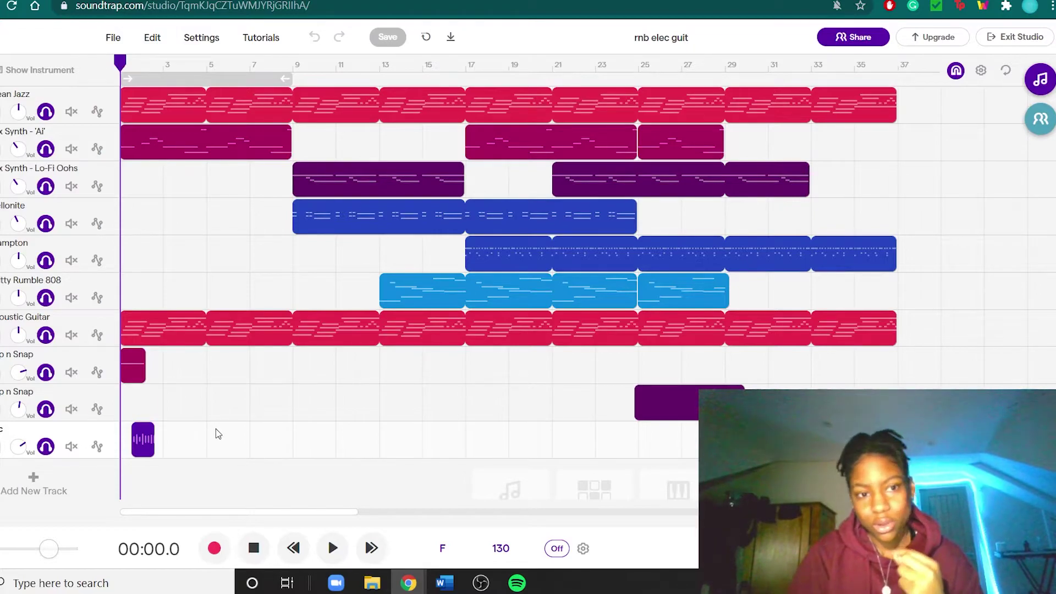
left_click(332, 549)
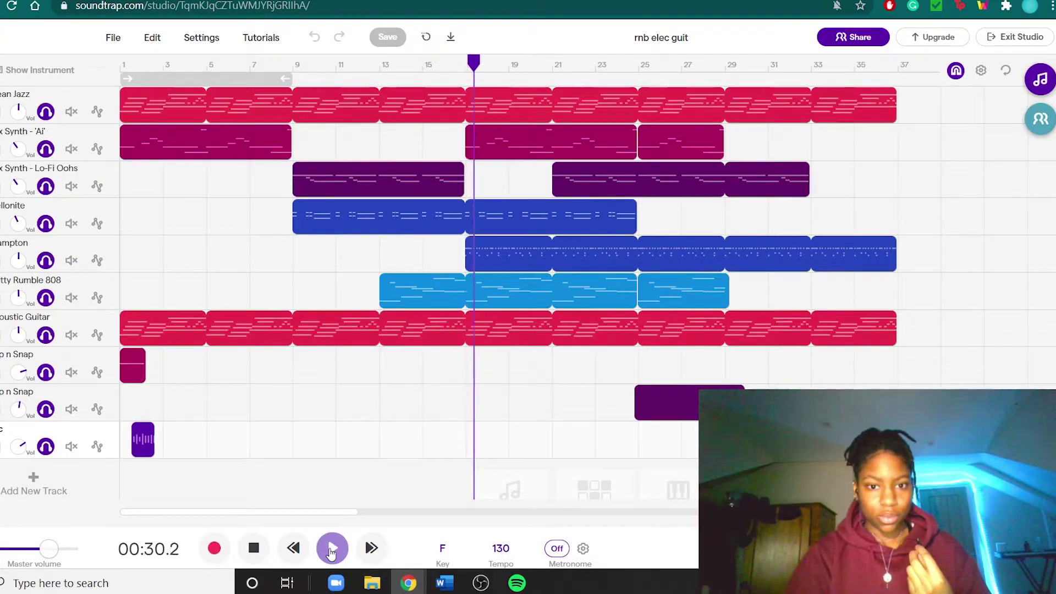
left_click(332, 549)
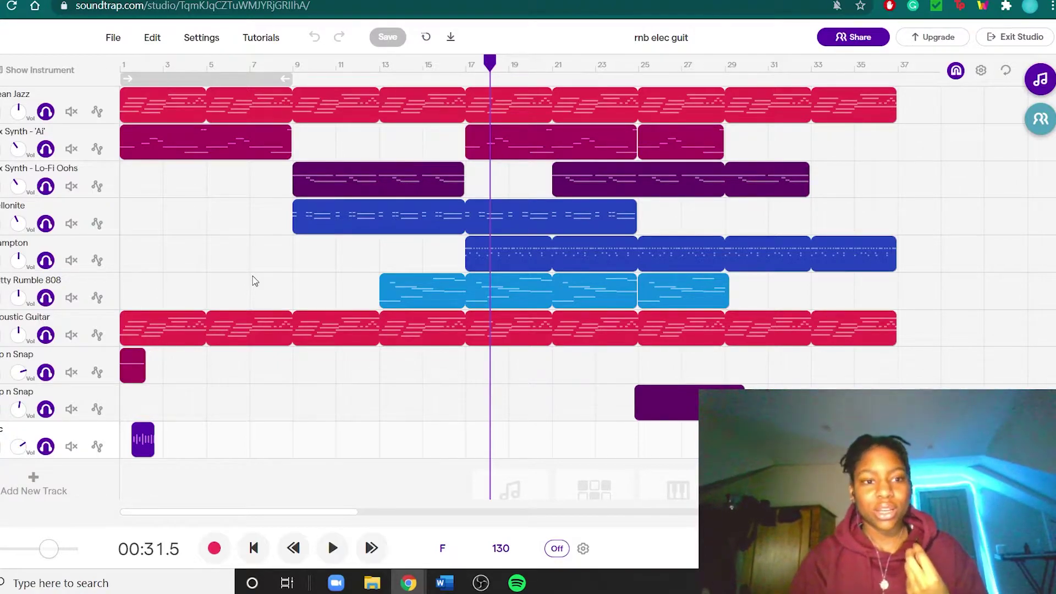
Mute all ten tracks of the project, from the lowest track up to the Jazz track.
left_click(72, 447)
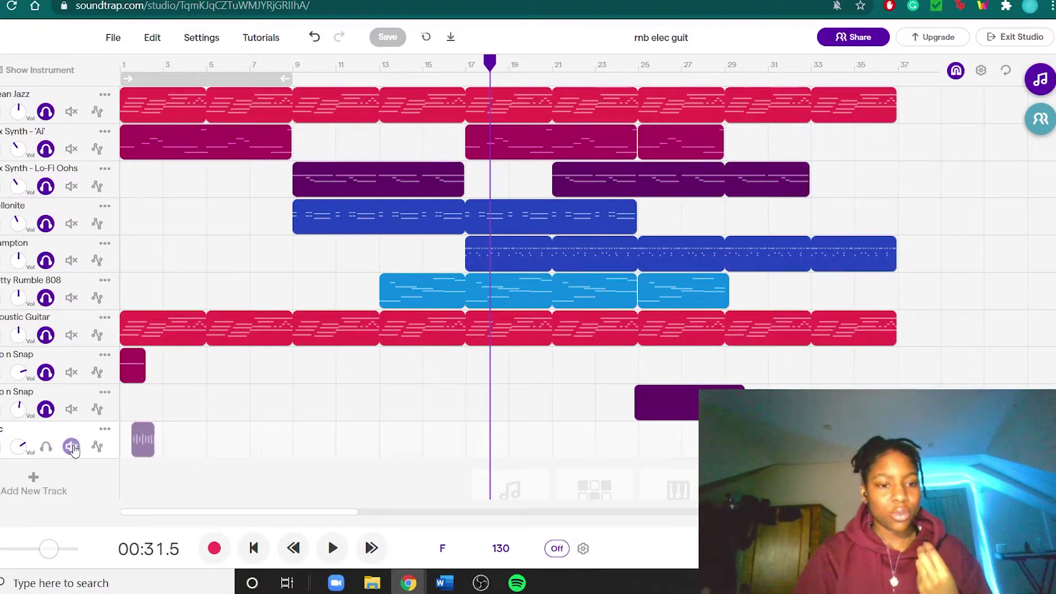
left_click(72, 409)
left_click(71, 372)
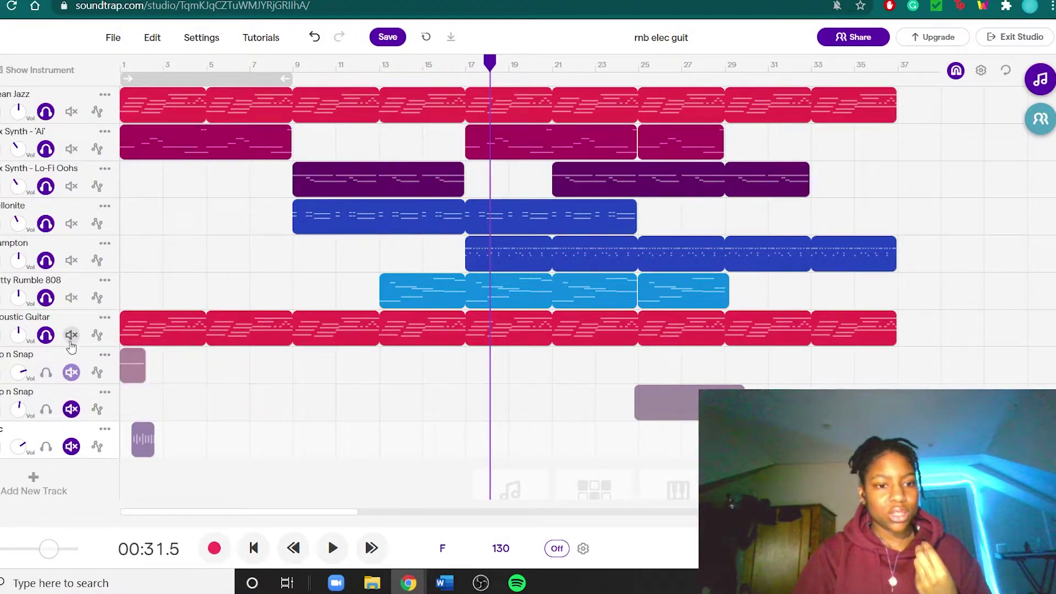
left_click(71, 335)
left_click(71, 299)
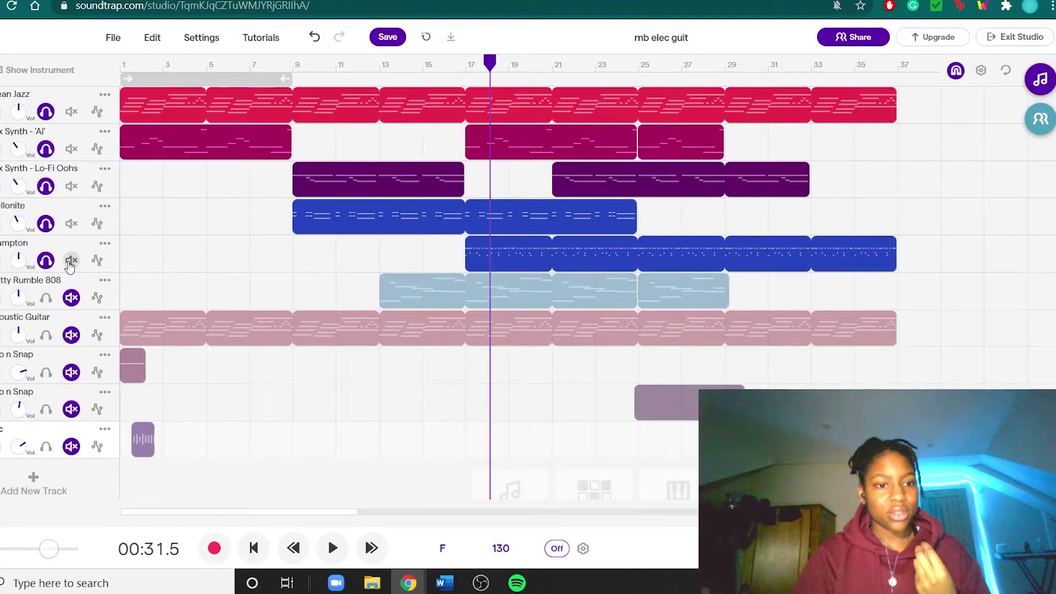
left_click(71, 261)
left_click(71, 224)
left_click(72, 187)
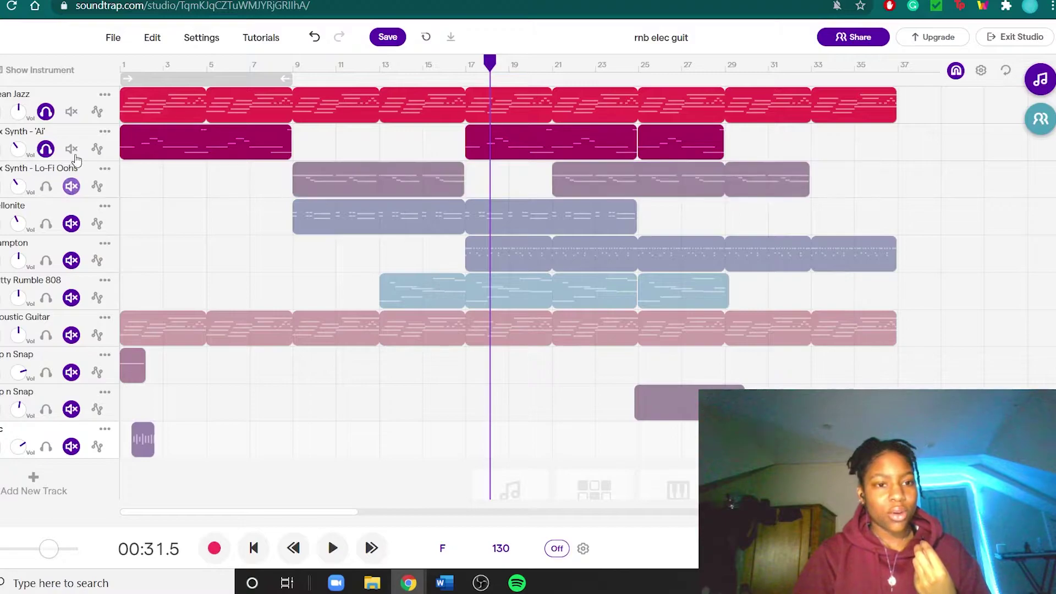
left_click(72, 149)
left_click(71, 112)
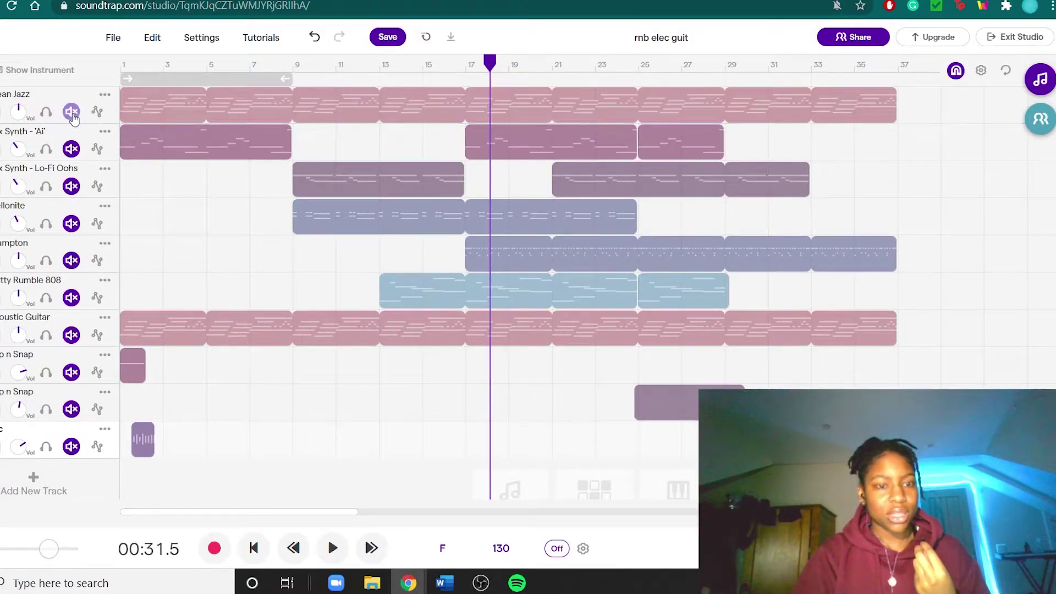
Add a piano and keyboards track, preview the Grand Piano sound and choose the Pianizer preset.
left_click(47, 492)
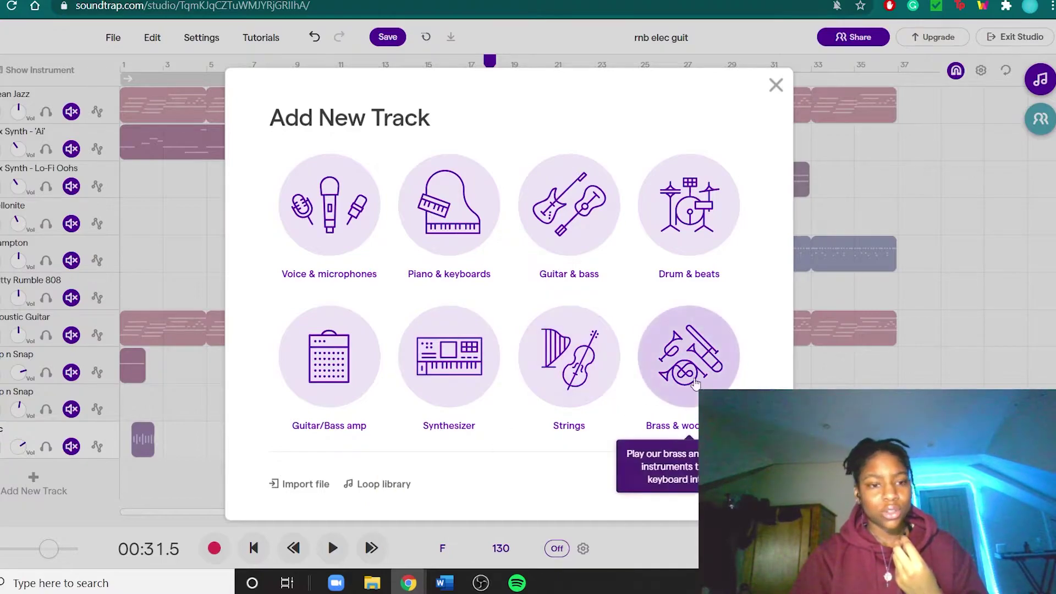
left_click(433, 249)
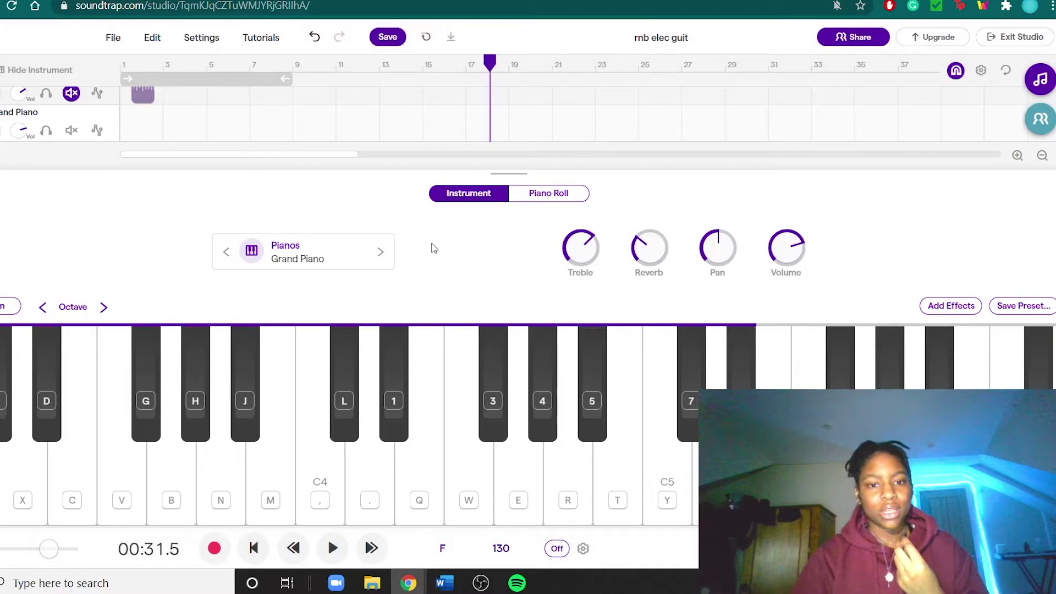
left_click(296, 258)
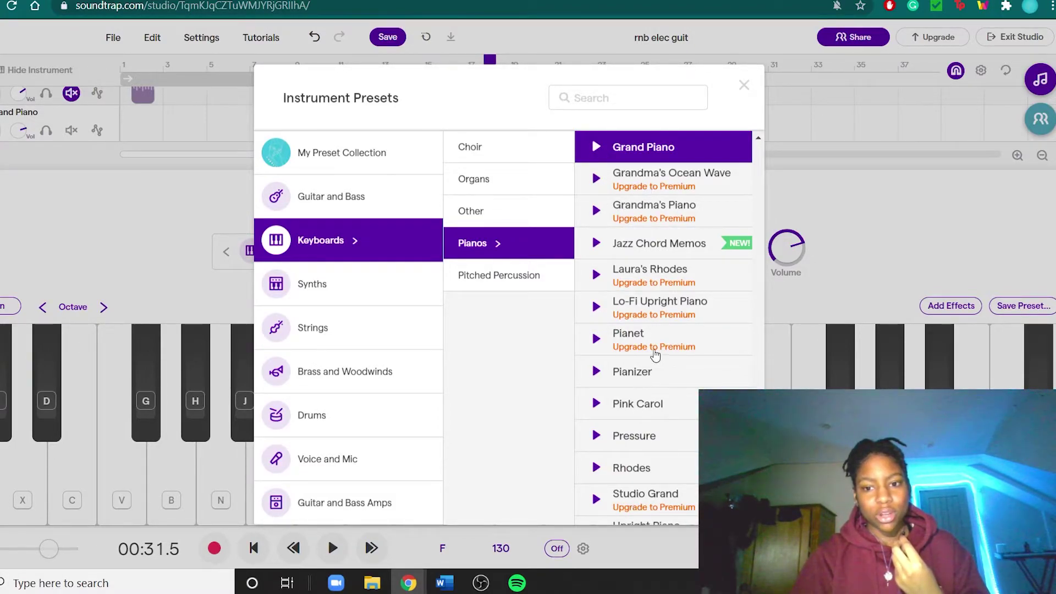
left_click(598, 148)
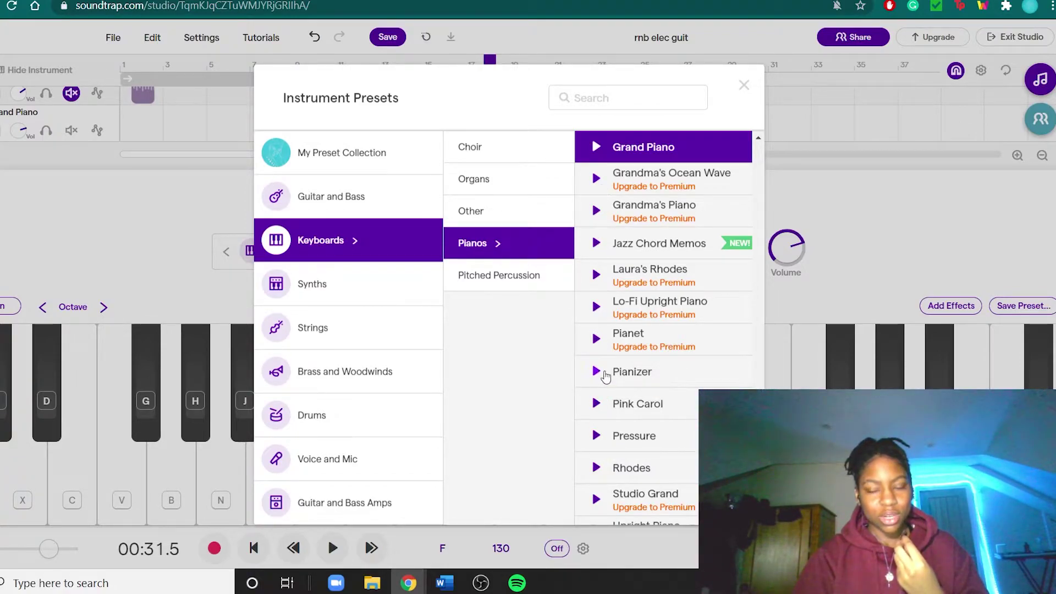
left_click(631, 374)
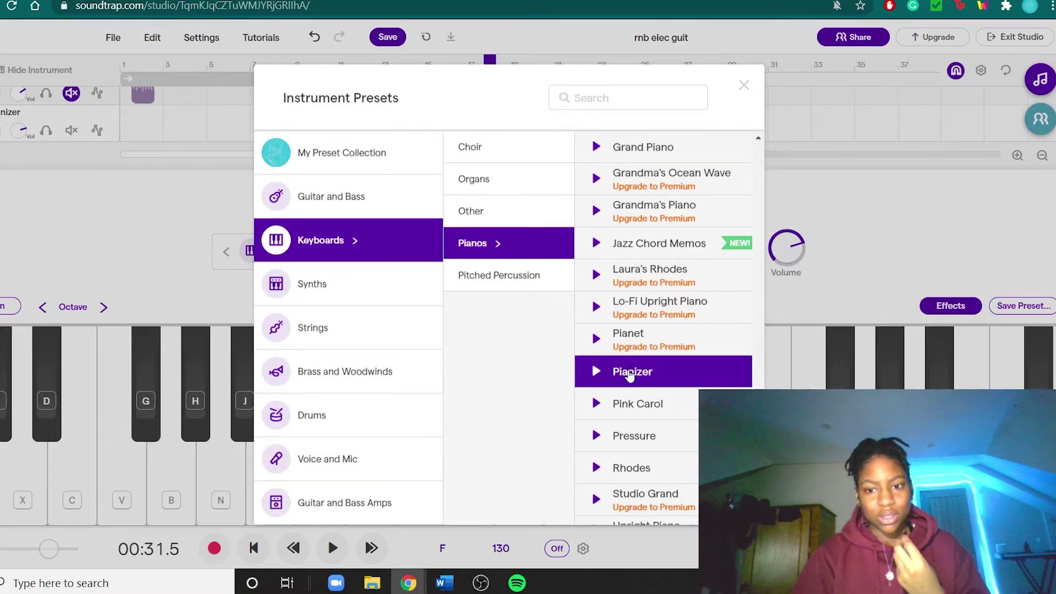
left_click(848, 261)
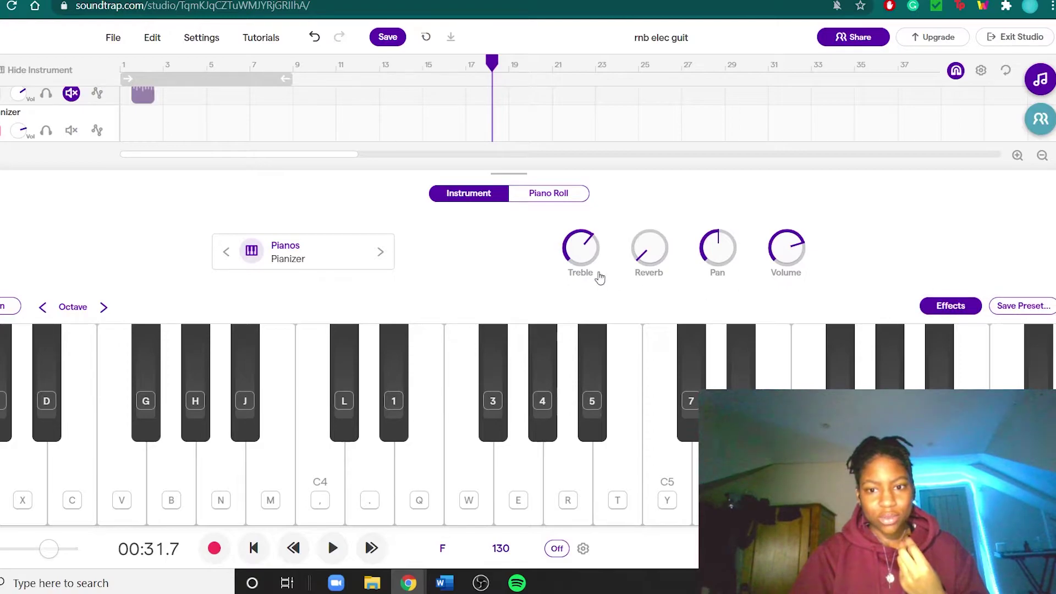
Raise the Pianizer track's reverb to slightly below the midpoint and try it with a few notes.
left_click_drag(663, 260, 673, 189)
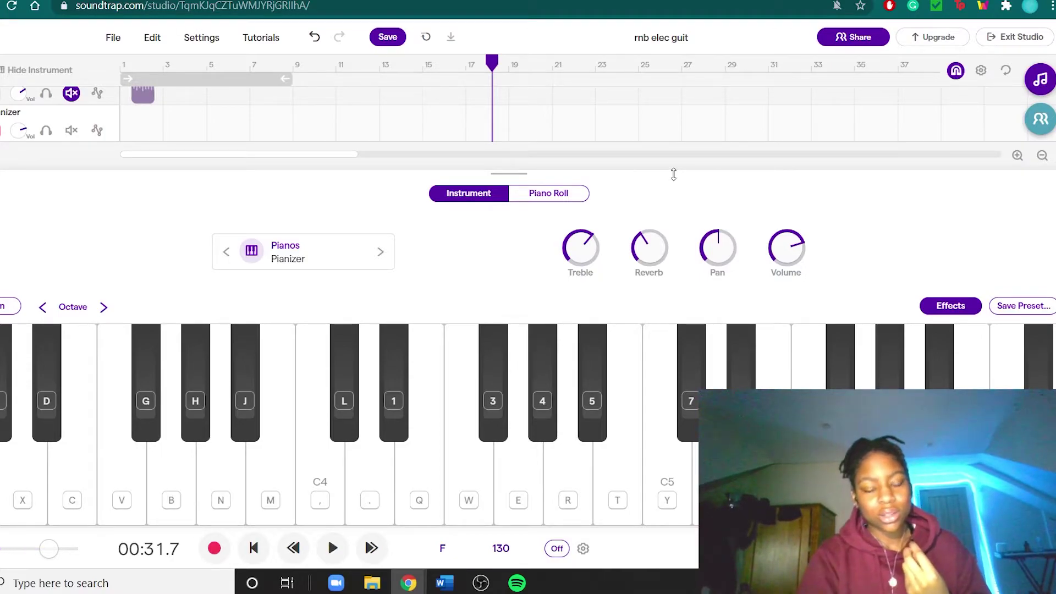
key("x")
key("v")
key("c")
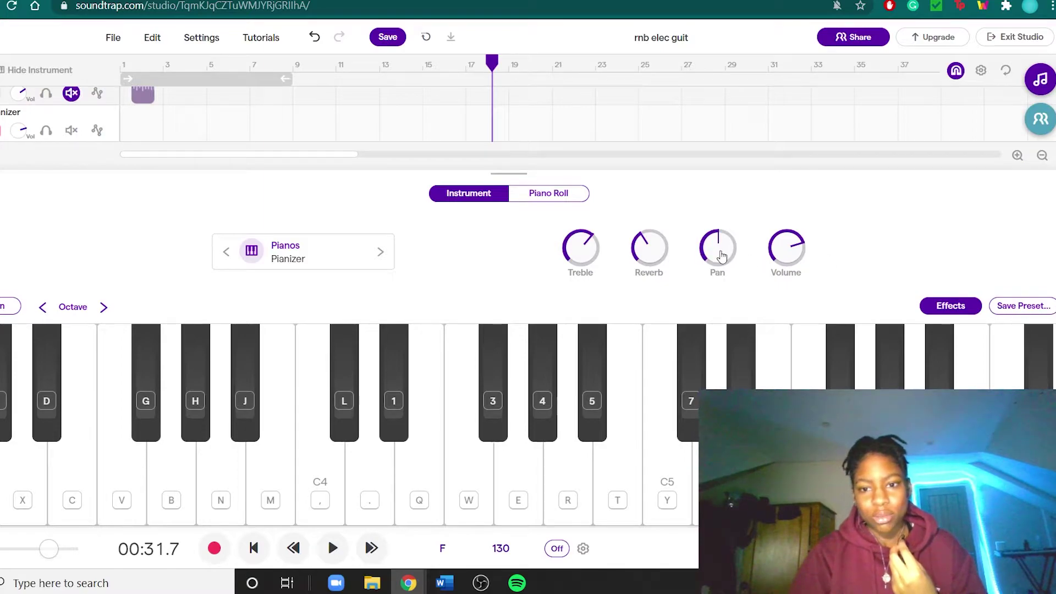
Review the Pianizer track's effects chain and add an Equalizer effect at its end.
left_click(950, 305)
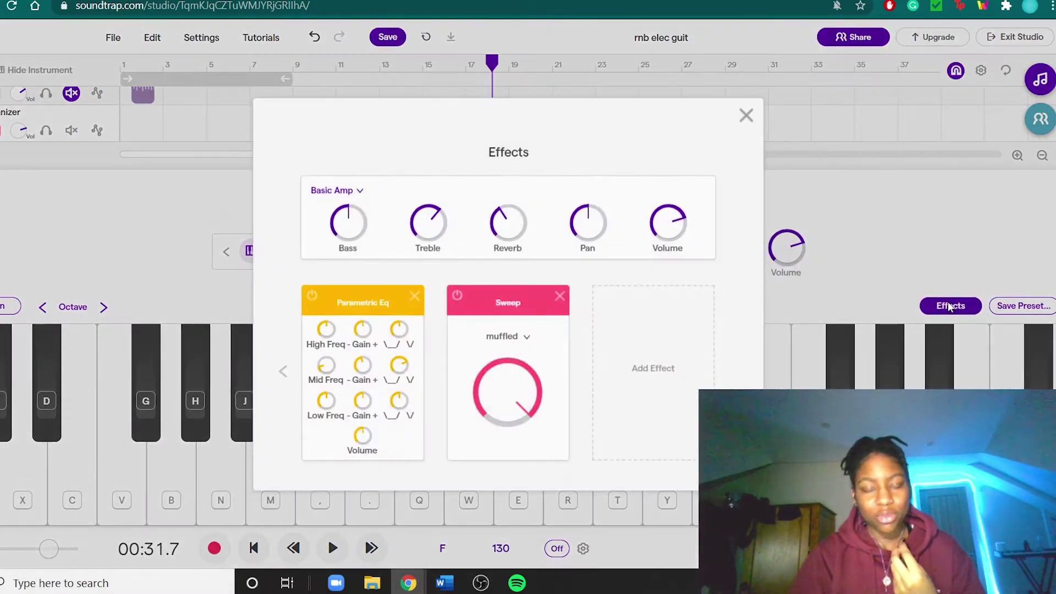
left_click(283, 373)
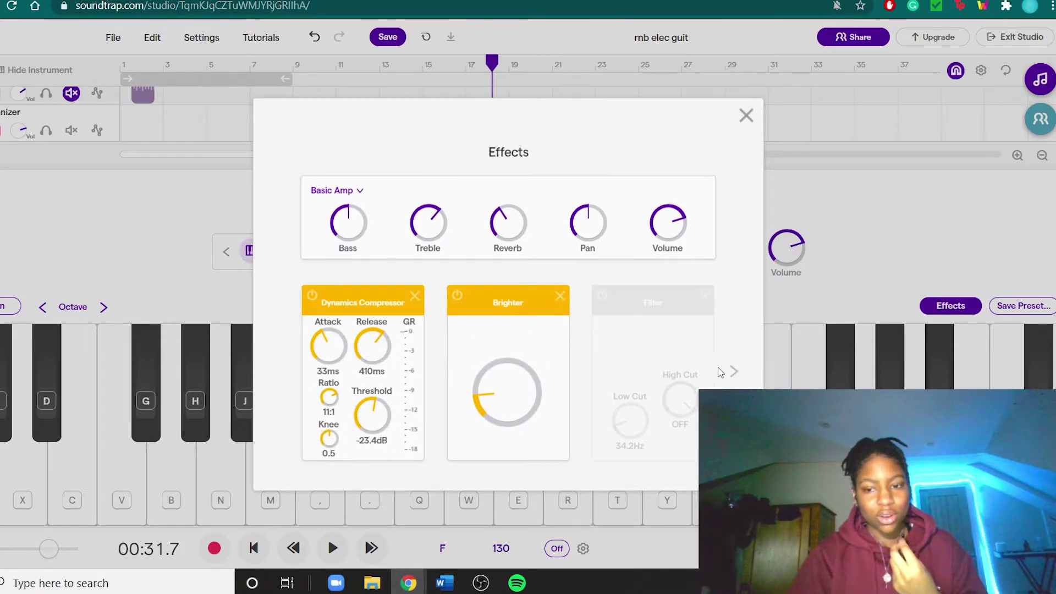
left_click(735, 374)
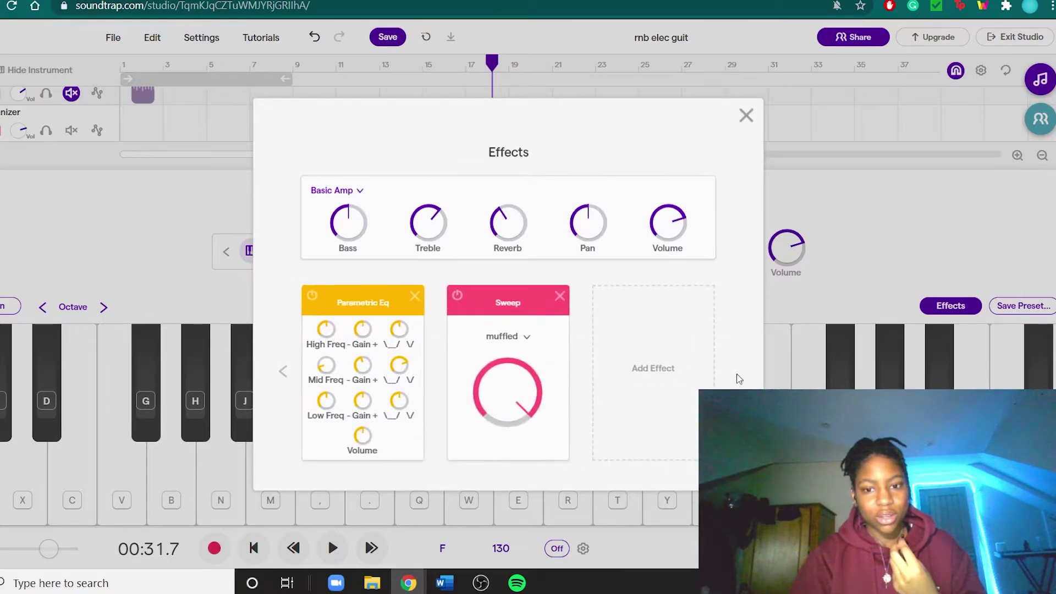
left_click(283, 373)
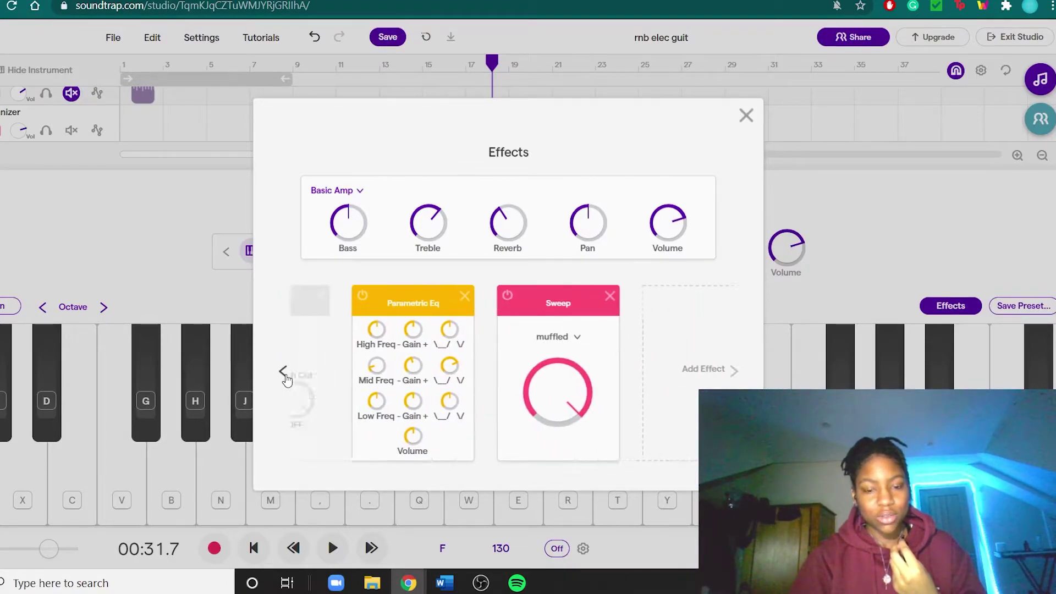
left_click(743, 377)
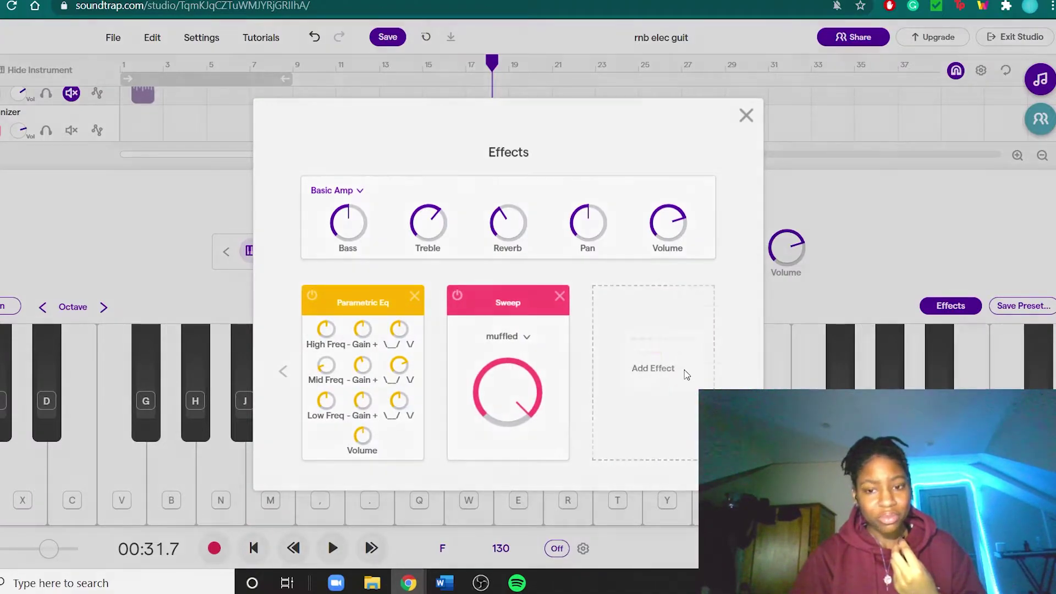
left_click(685, 370)
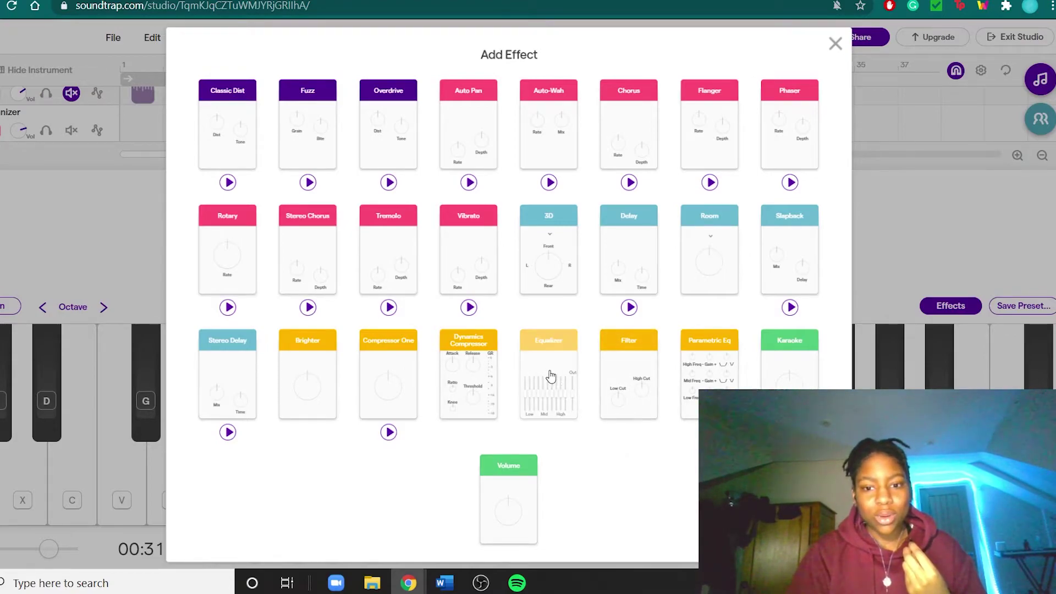
left_click(555, 399)
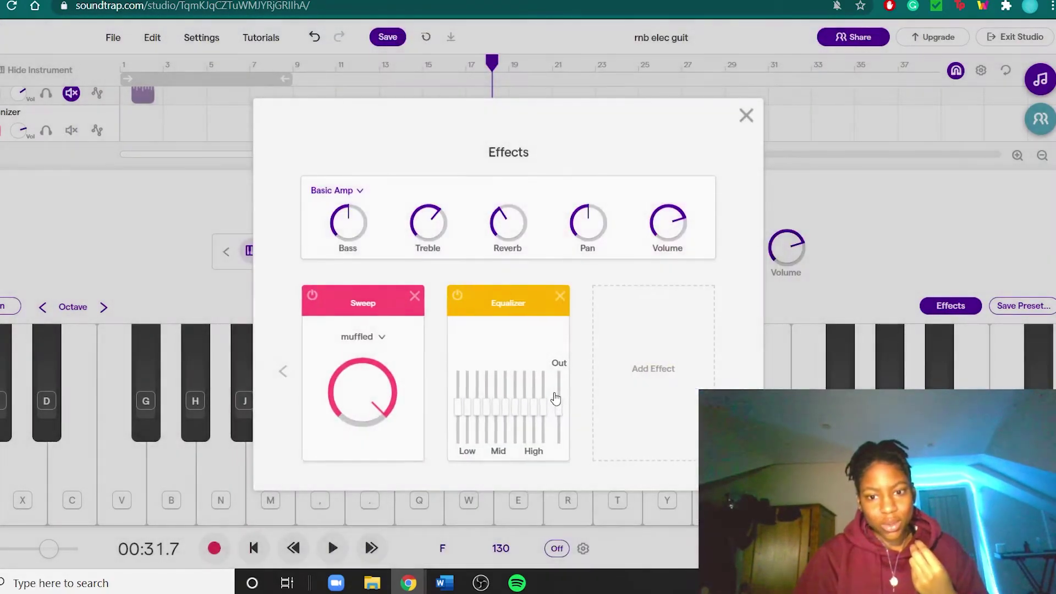
Lower the three lowest Equalizer bands, then remove the Equalizer from the Pianizer track's effects.
left_click_drag(460, 414, 467, 452)
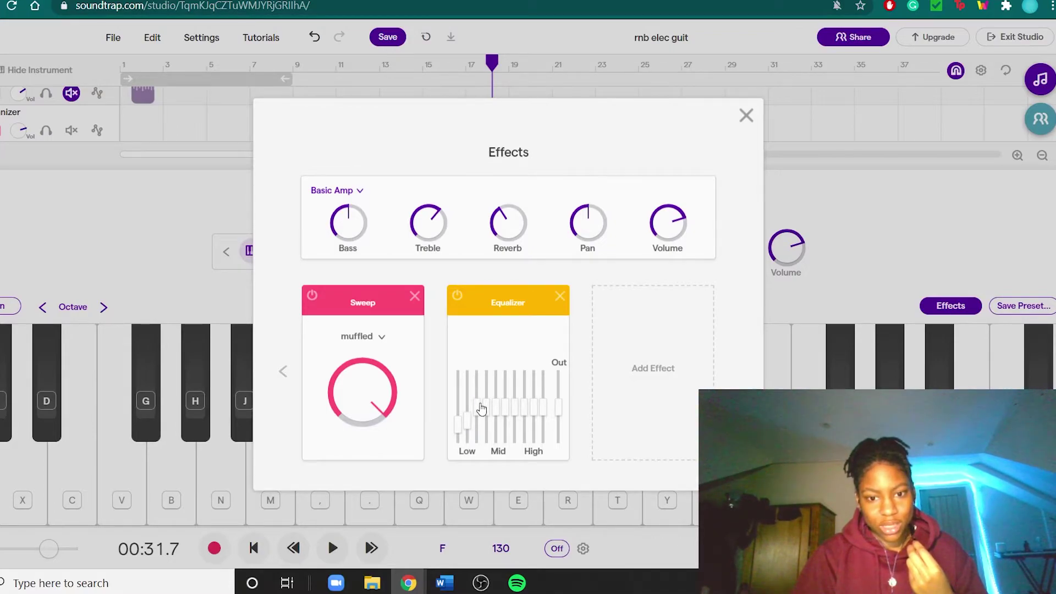
left_click_drag(482, 408, 480, 435)
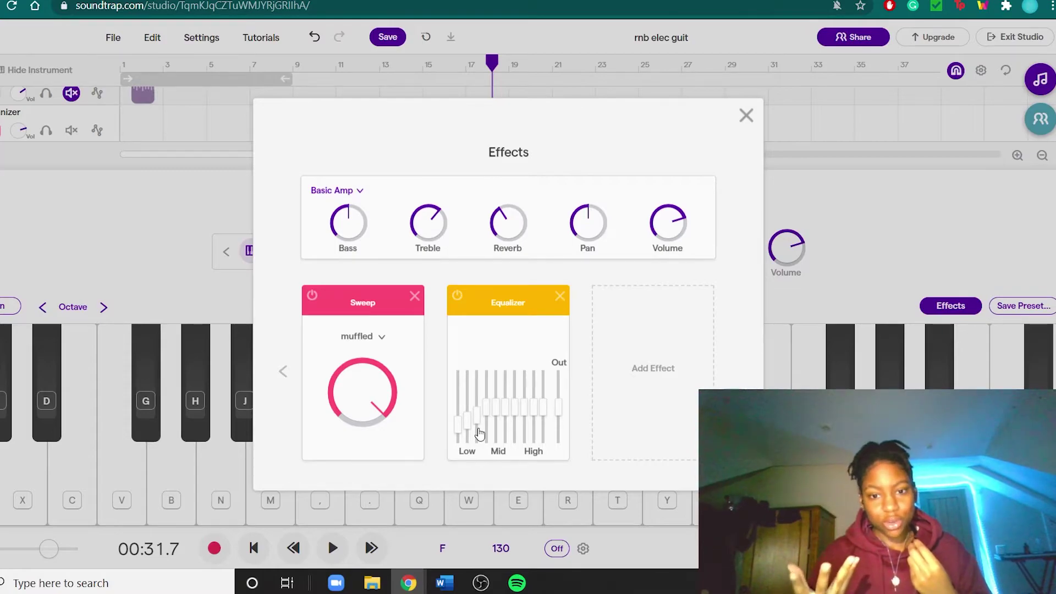
left_click(561, 297)
left_click(746, 115)
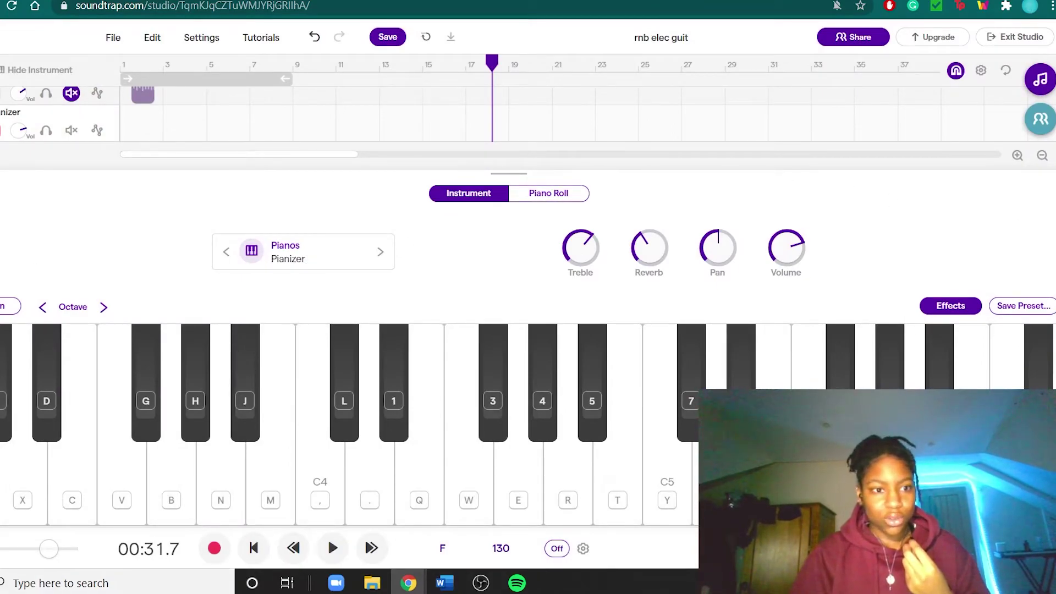
Hide the instrument view and delete the Pianizer track from the project.
left_click(39, 70)
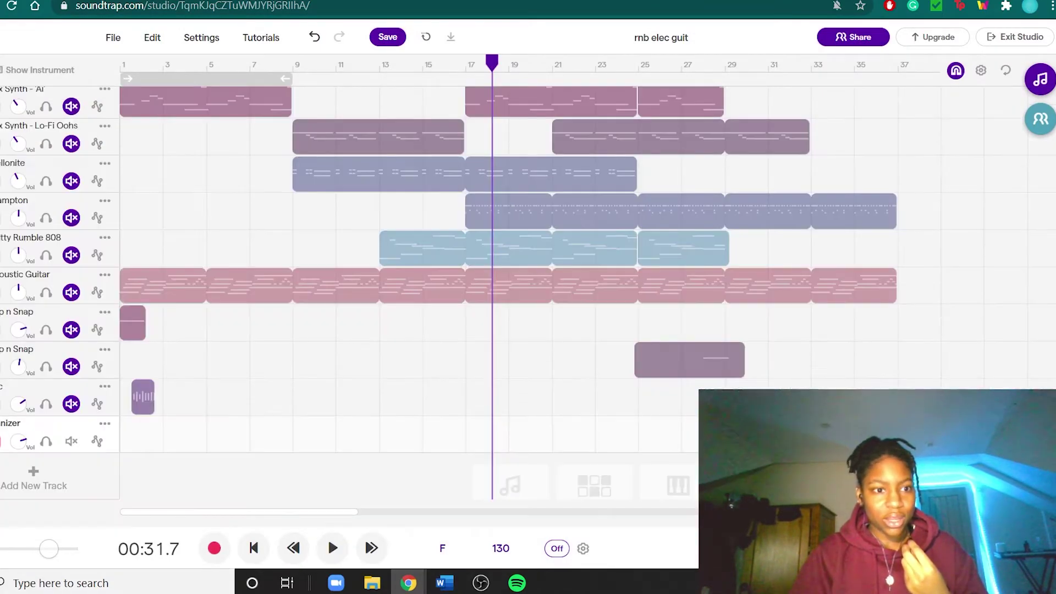
right_click(104, 431)
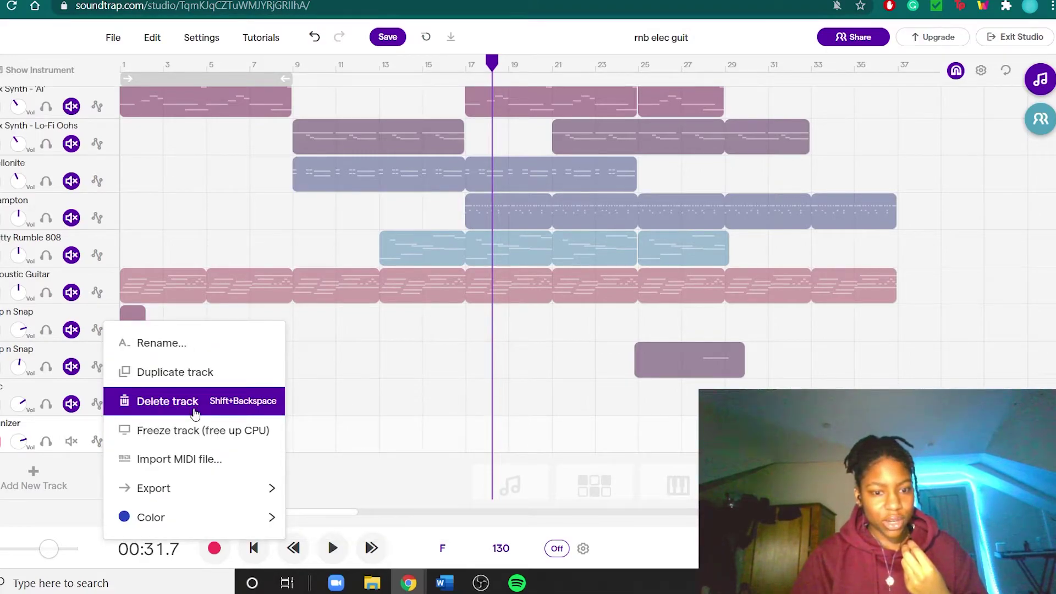
left_click(238, 404)
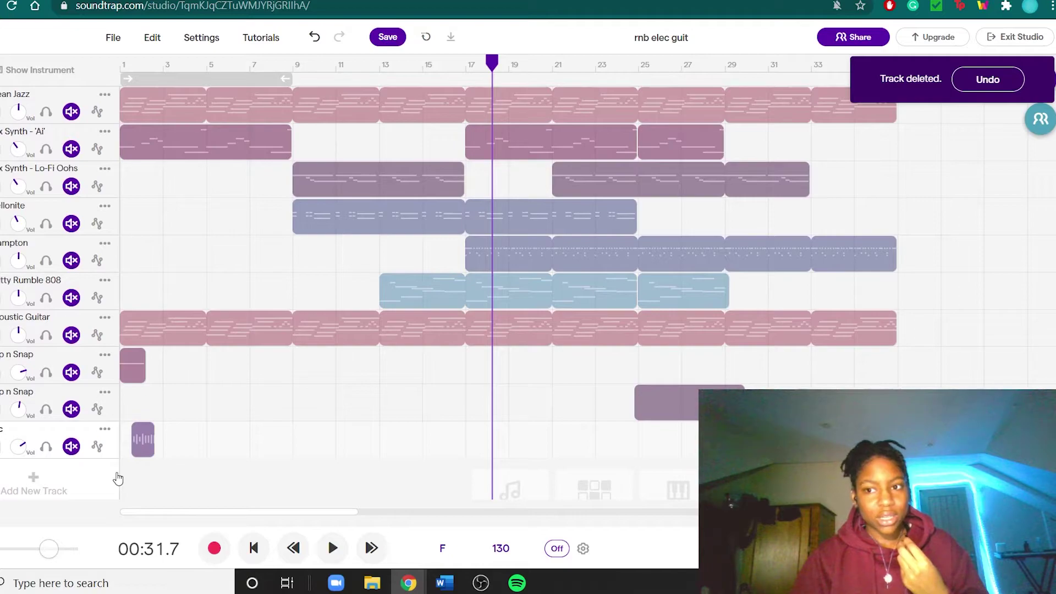
Solo the topmost Jazz track and play it from the beginning of the project.
scroll(203, 475, "down", 1)
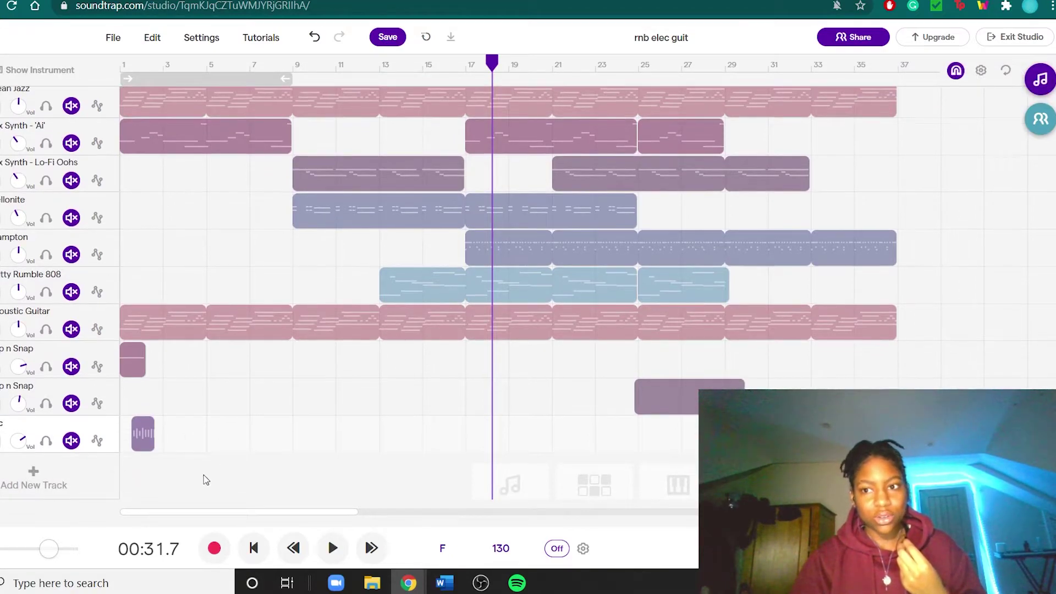
scroll(203, 480, "up", 1)
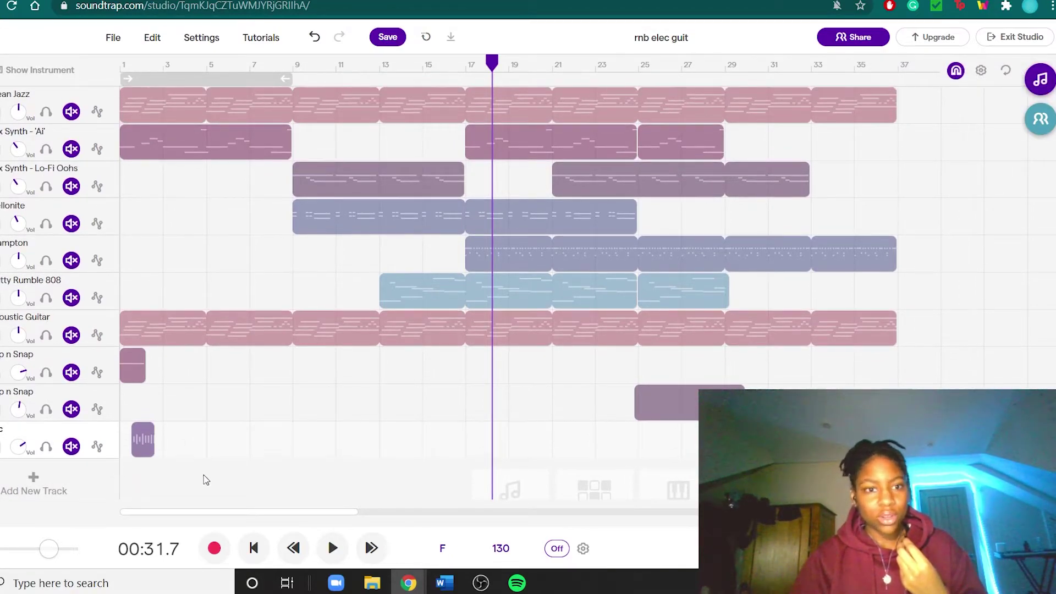
left_click(46, 111)
left_click_drag(158, 71, 75, 69)
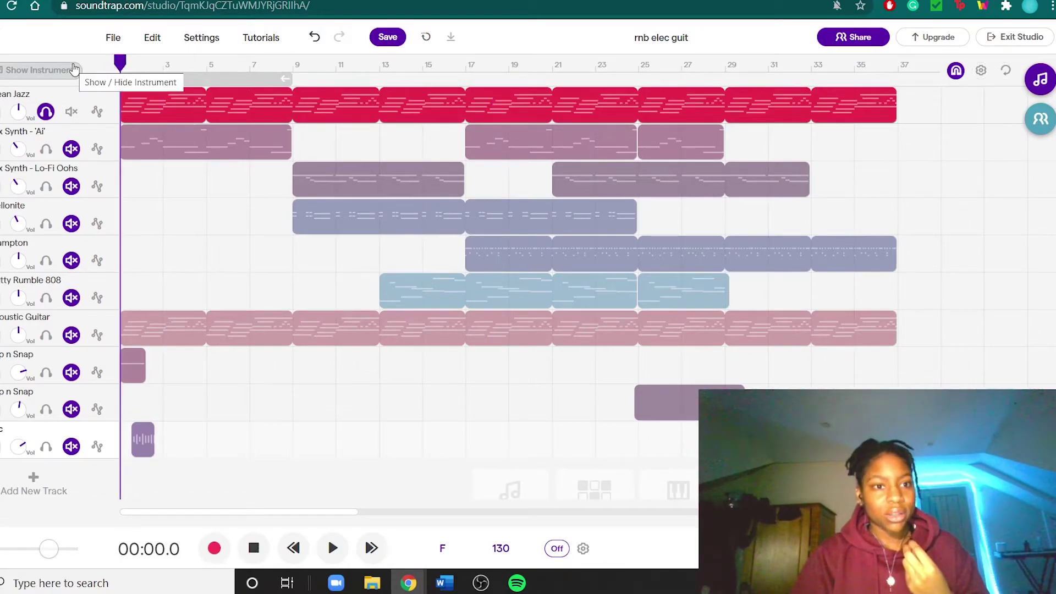
key("space")
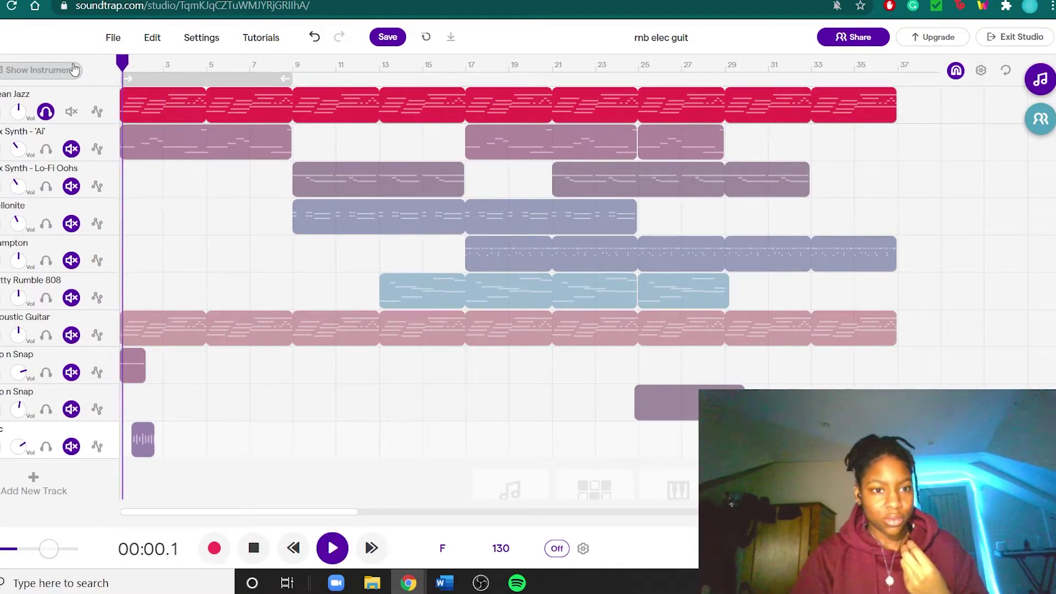
Open the Clean Jazz track's first region in the piano roll to examine its notes, then stop playback.
double_click(177, 101)
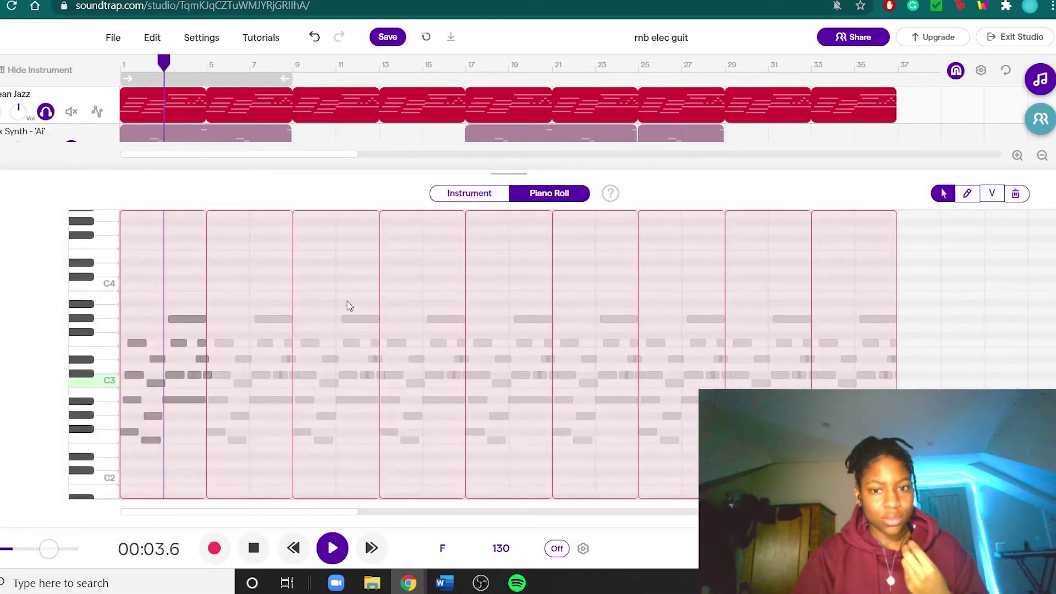
left_click(170, 373)
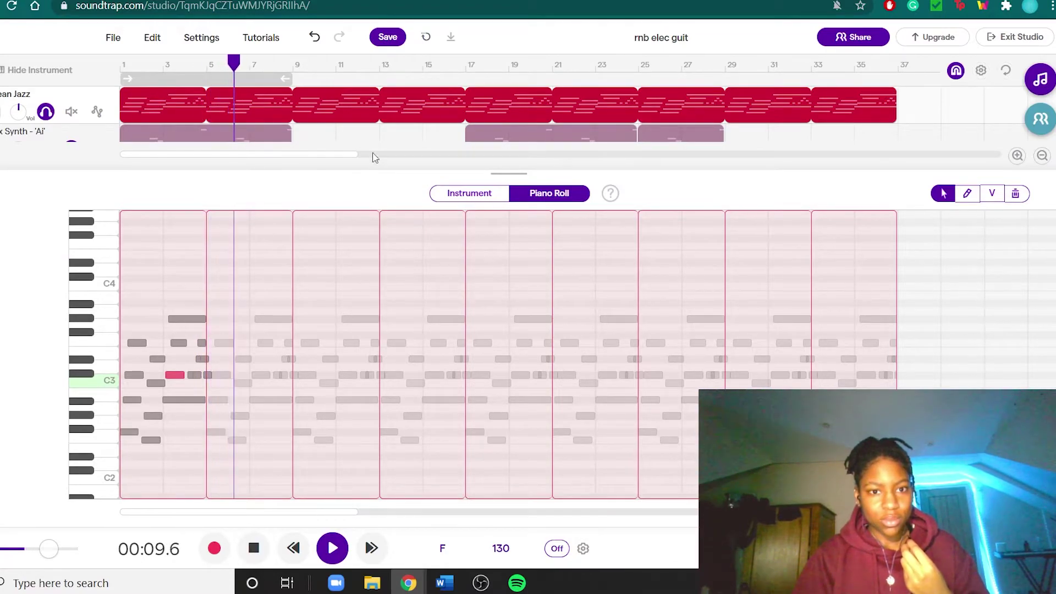
key("space")
left_click(1018, 155)
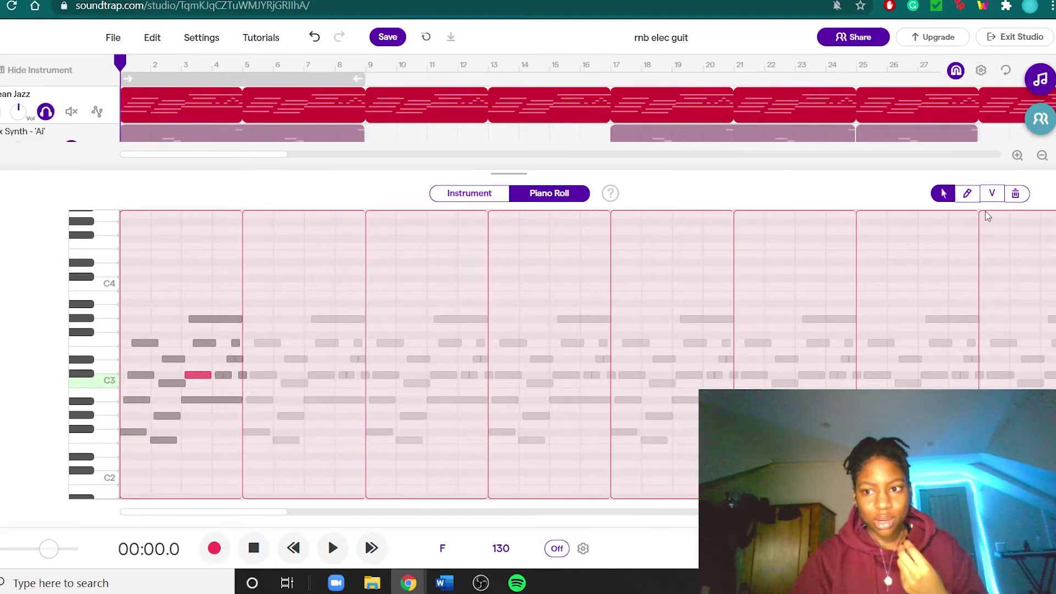
left_click(164, 292)
key("space")
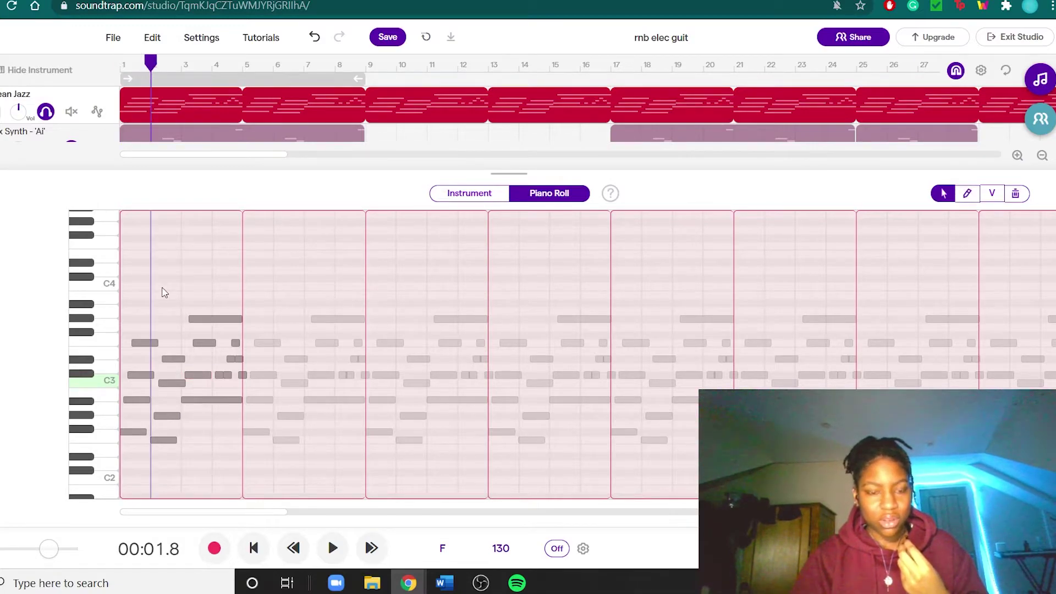
Draw two trial notes around C4 across bars 1 to 4 of the Clean Jazz region, then remove both.
left_click(204, 320)
left_click(155, 281)
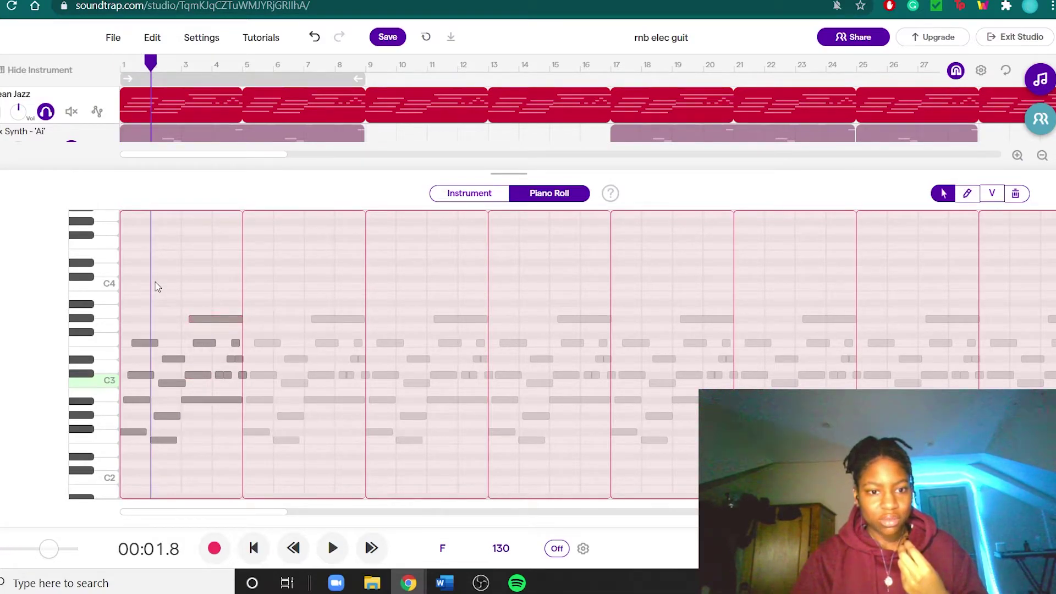
left_click(967, 193)
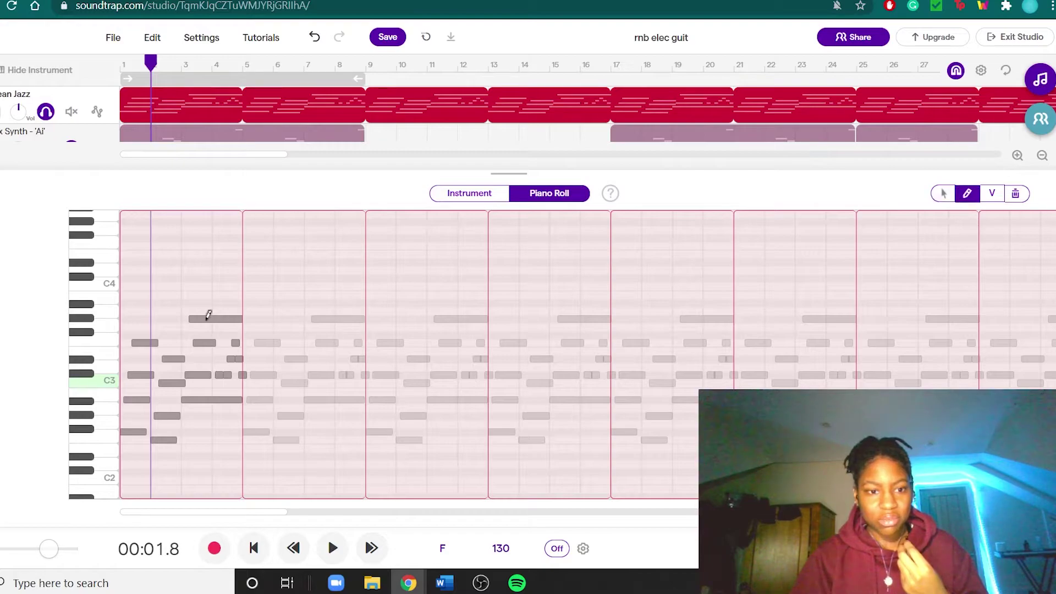
left_click_drag(150, 277, 169, 281)
left_click(192, 297)
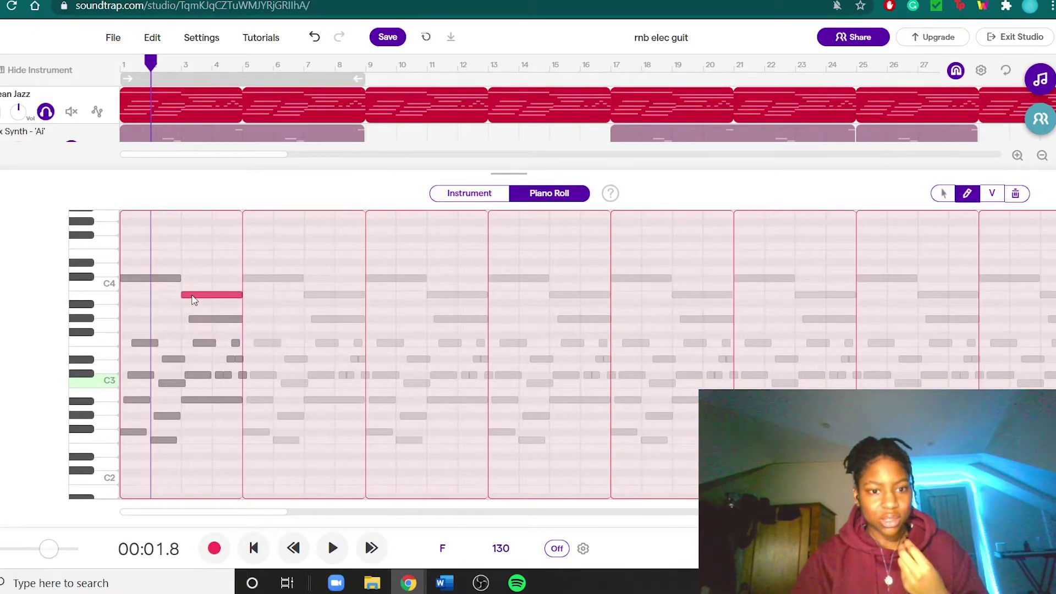
left_click(193, 297)
left_click(162, 278)
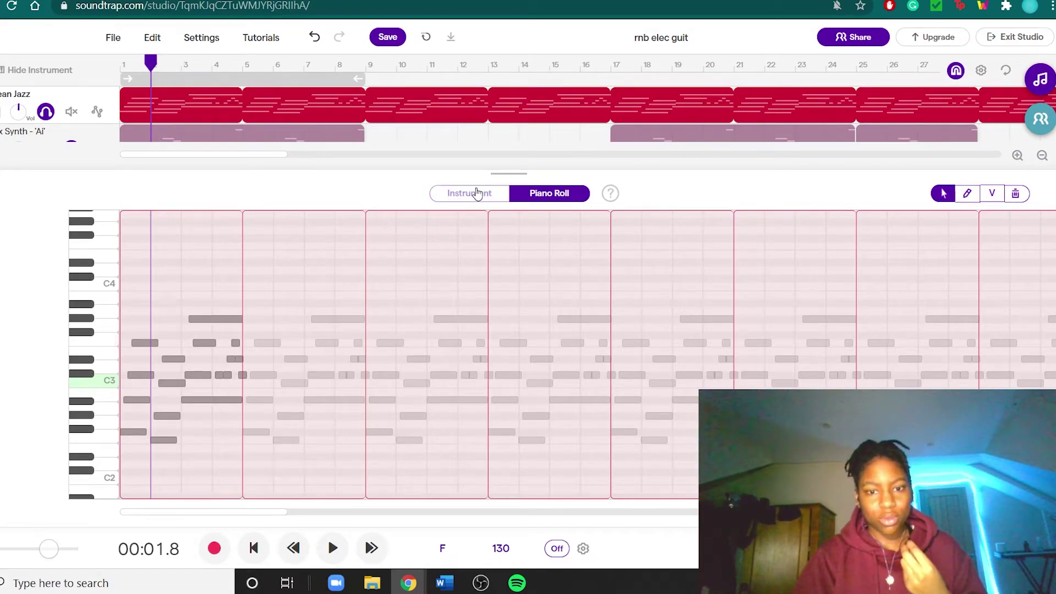
Review the Clean Jazz instrument settings and effects chain, then hide the instrument view.
left_click(480, 193)
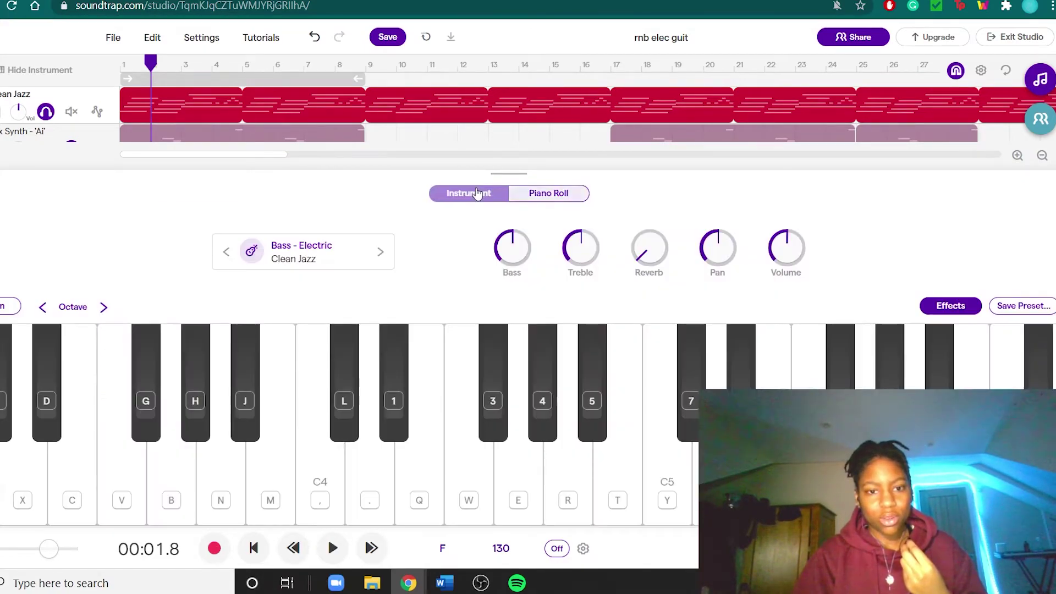
left_click(952, 308)
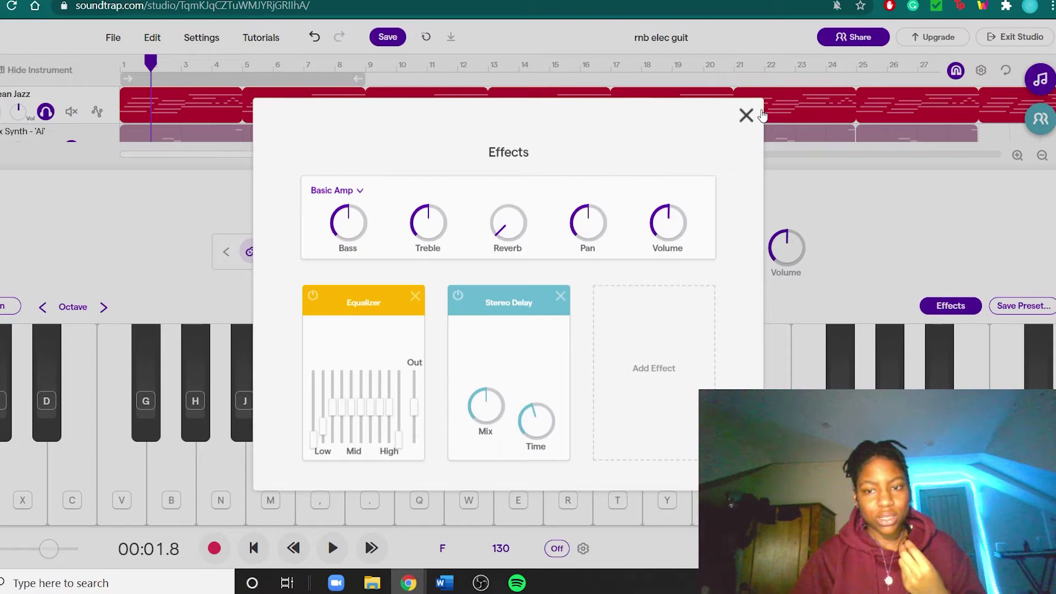
left_click(747, 115)
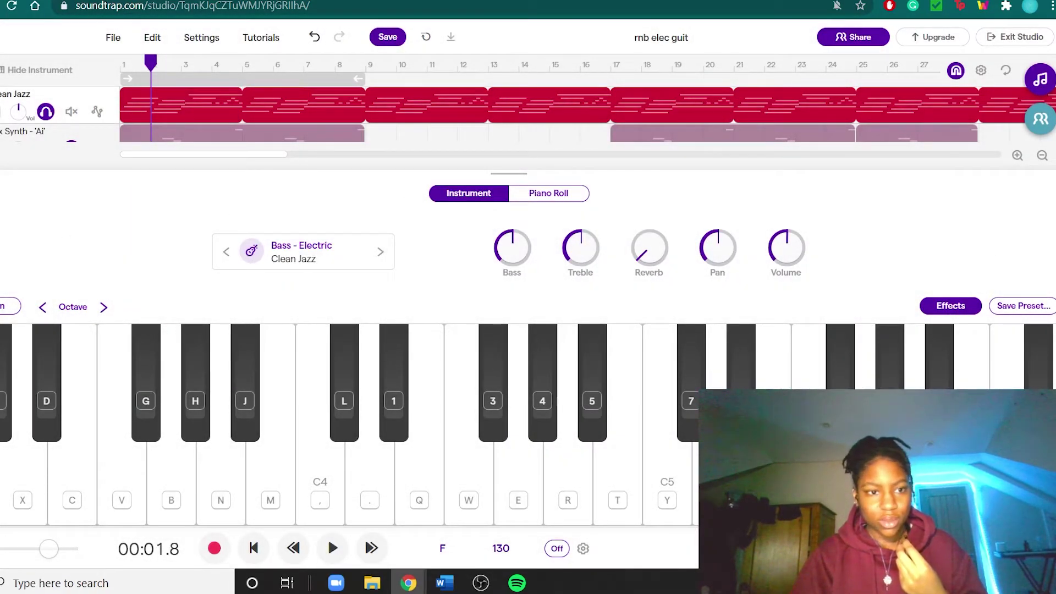
left_click(39, 70)
Solo the Vox Synth - 'Ai' track alongside Clean Jazz, play both, and show its first region in the piano roll.
left_click(46, 149)
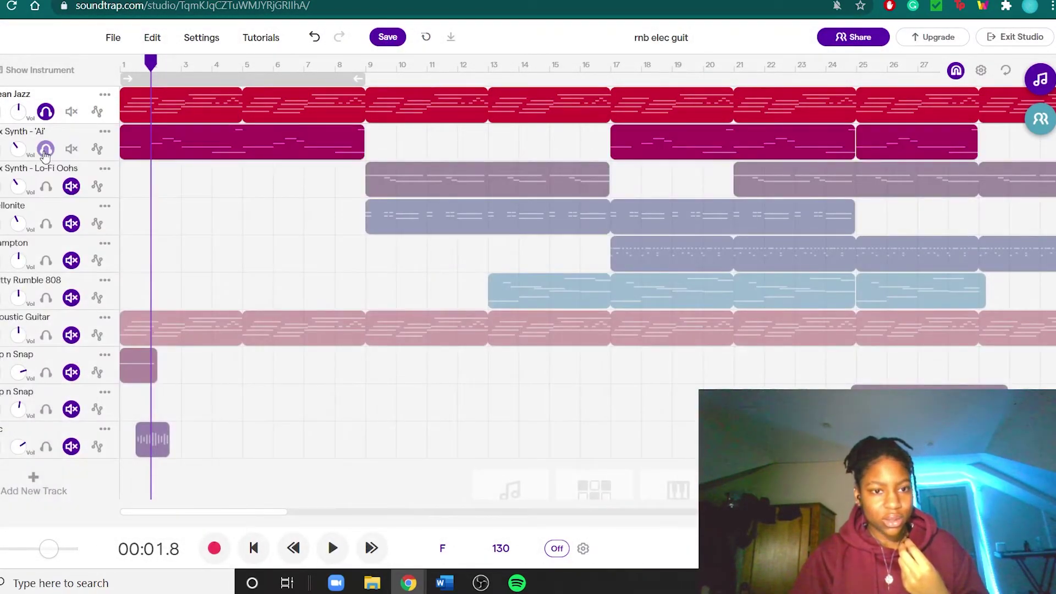
key("space")
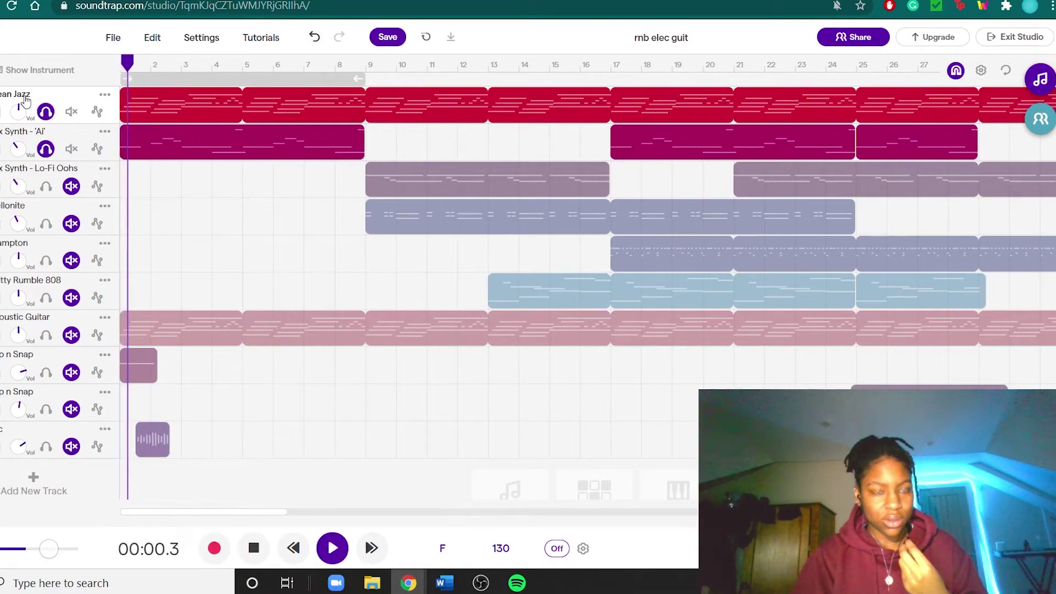
double_click(226, 151)
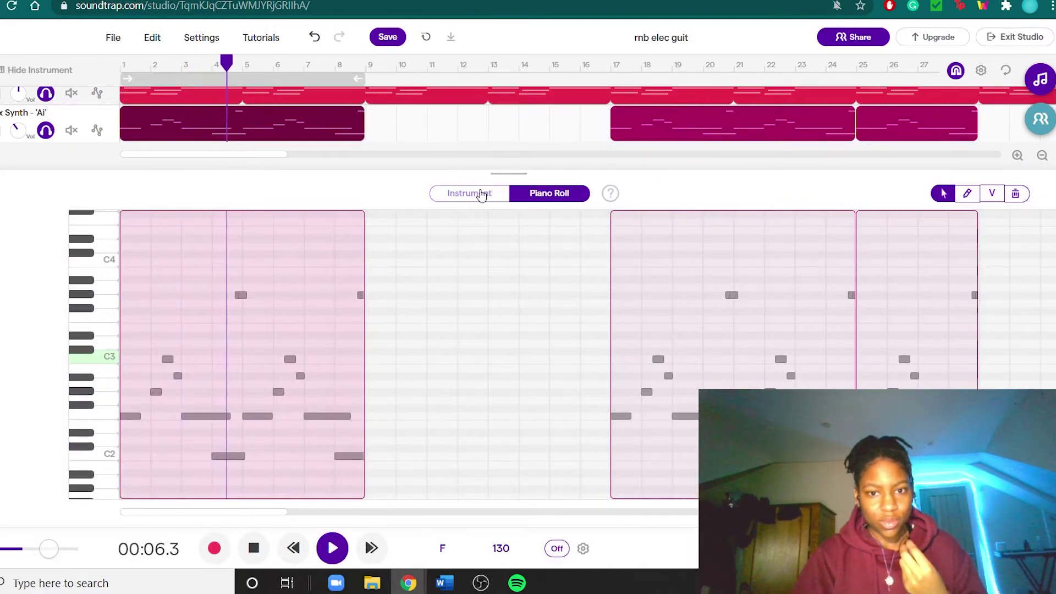
Stop playback, review the Vox Synth - 'Ai' track's instrument preset and full effects chain, then hide the instrument view.
left_click(480, 194)
key("space")
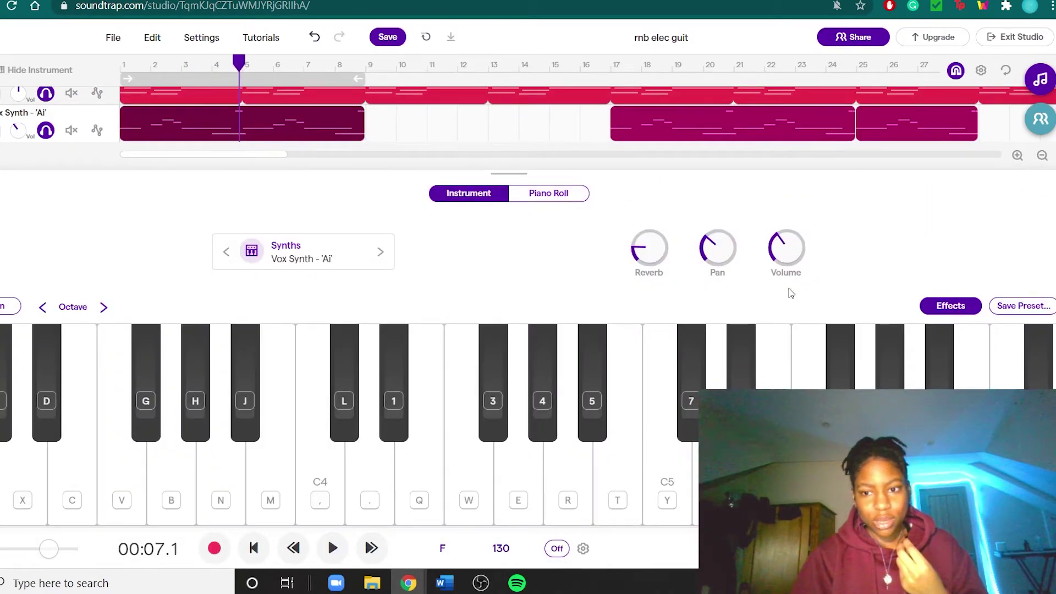
left_click(296, 259)
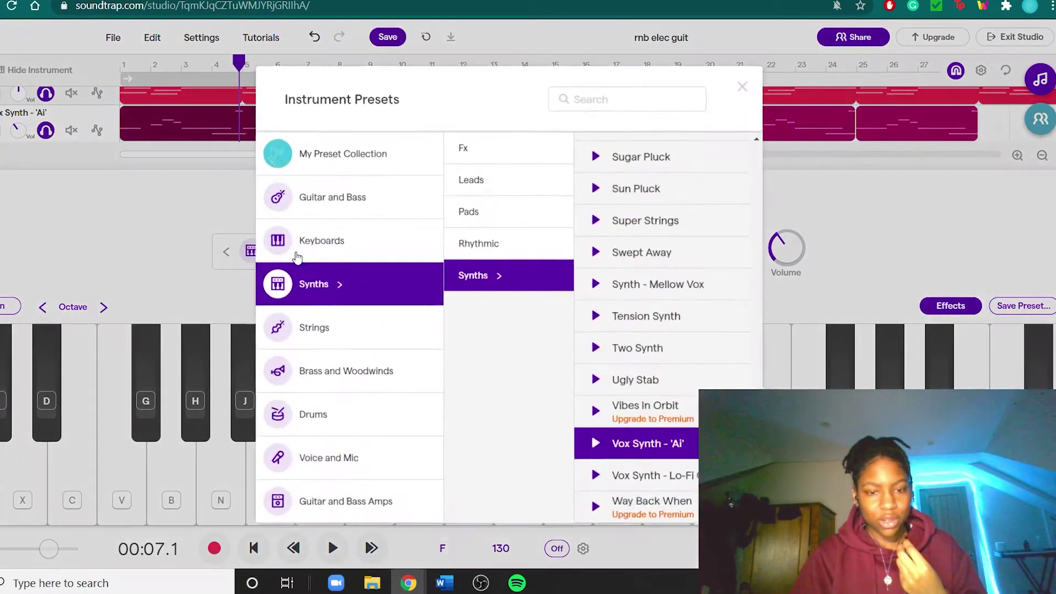
left_click(742, 85)
left_click(950, 304)
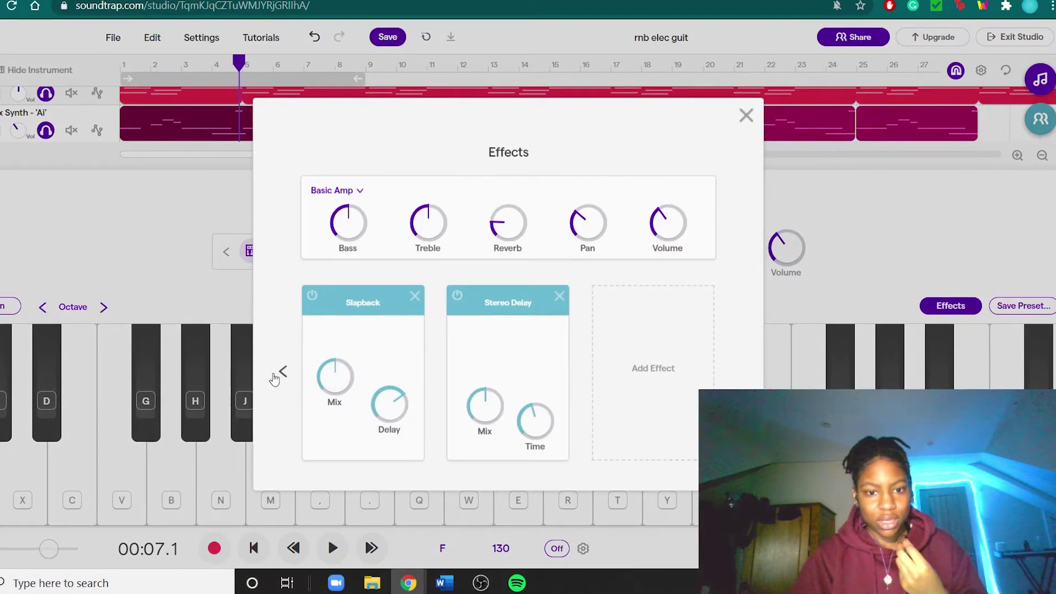
left_click(283, 377)
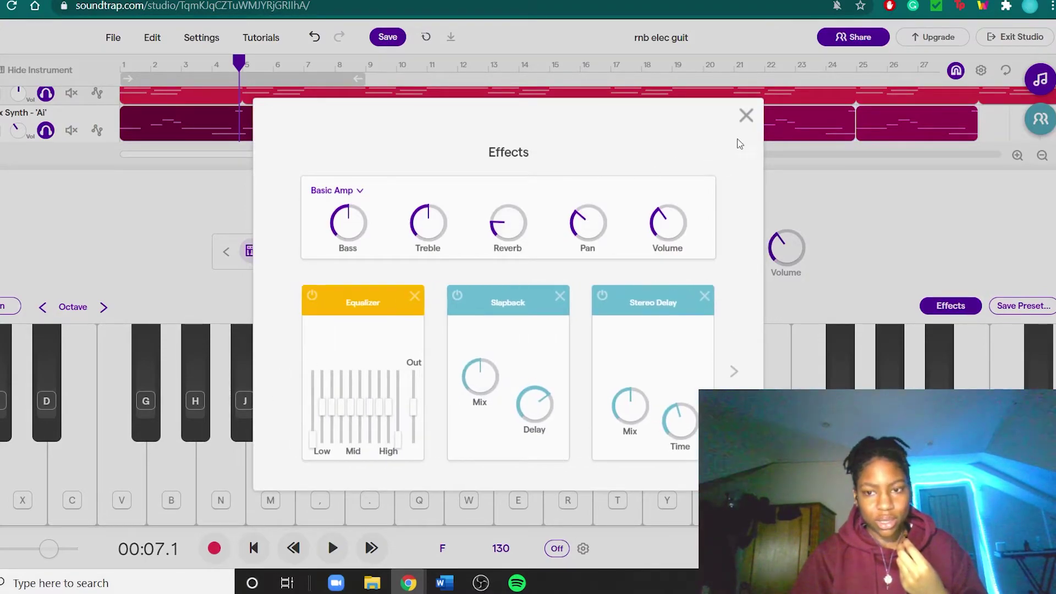
left_click(746, 115)
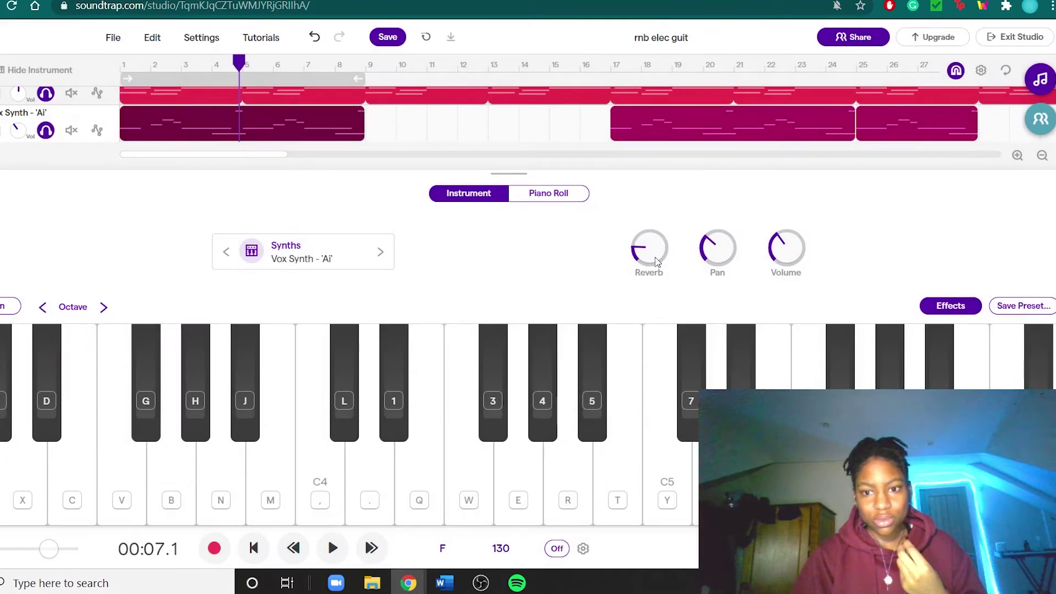
left_click(39, 70)
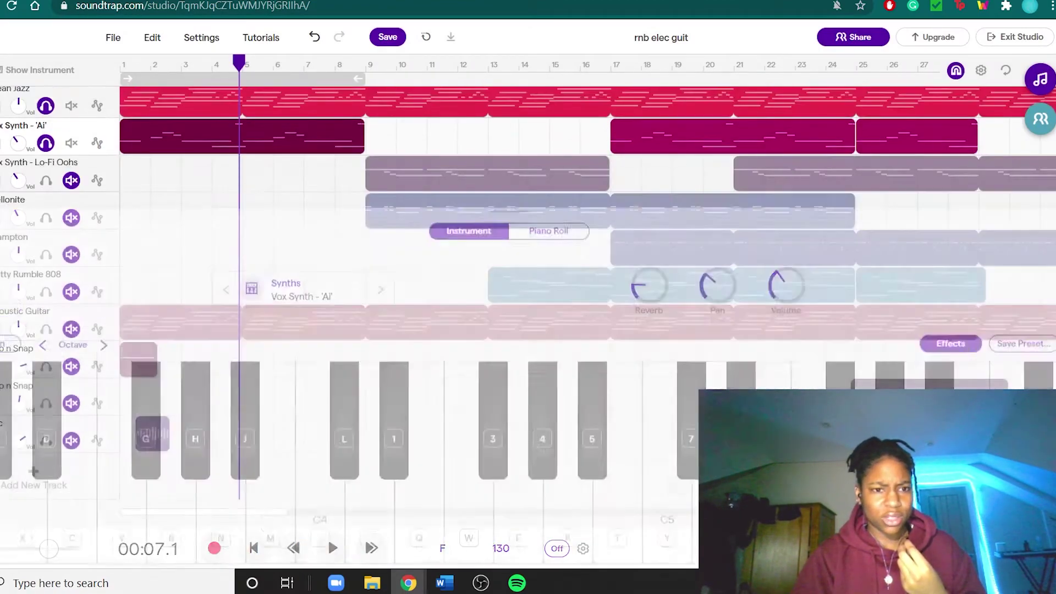
Solo the Vox Synth - Lo-Fi Oohs track as well and play a short passage from bar 9.
left_click(47, 179)
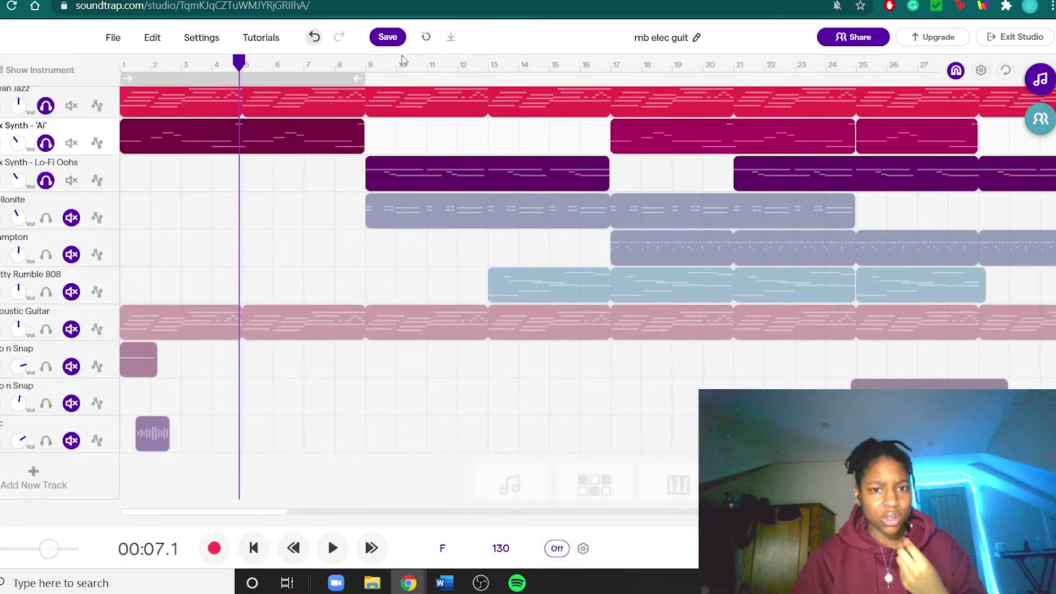
left_click(371, 68)
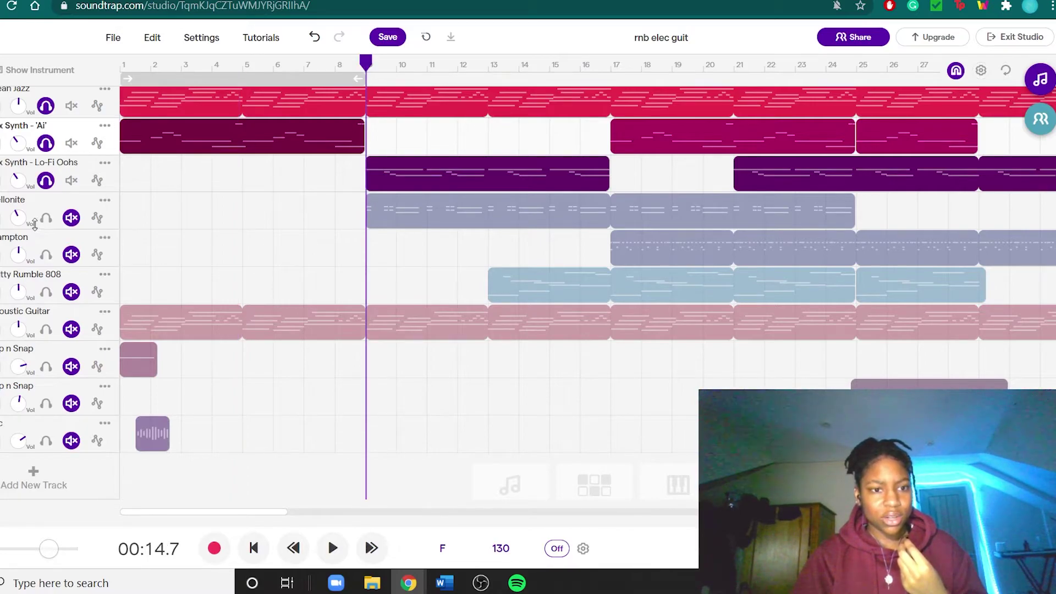
key("space")
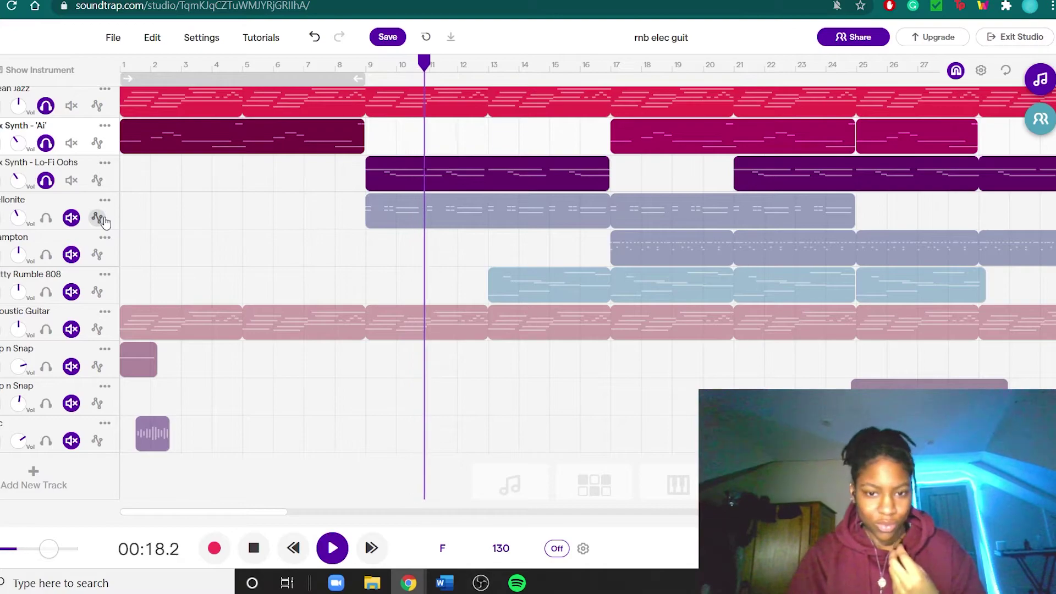
key("space")
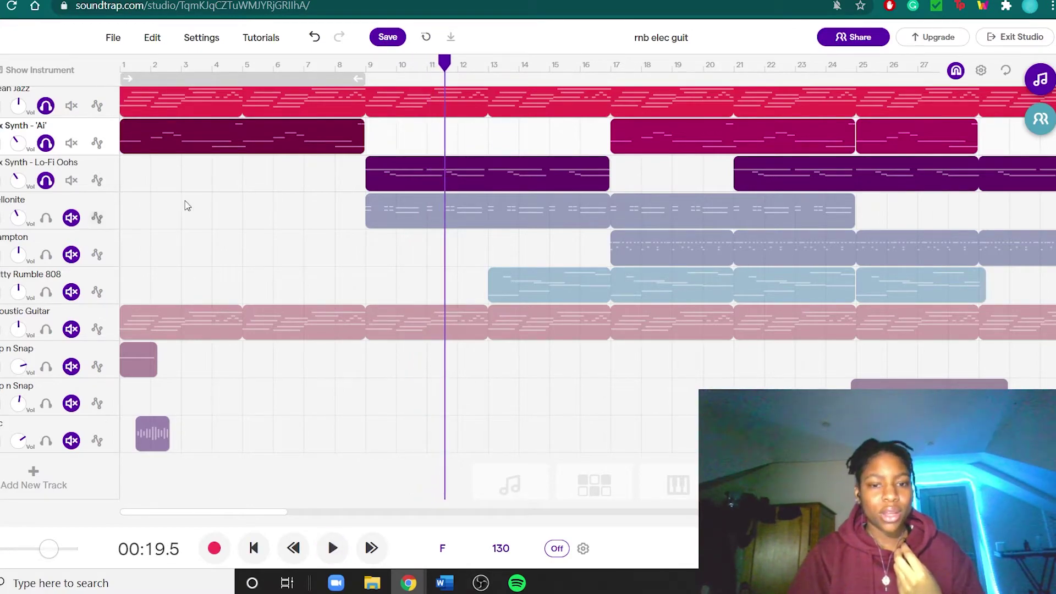
Examine the first Lo-Fi Oohs region in the piano roll, return the playhead to bar 9, and hide the instrument view.
double_click(471, 177)
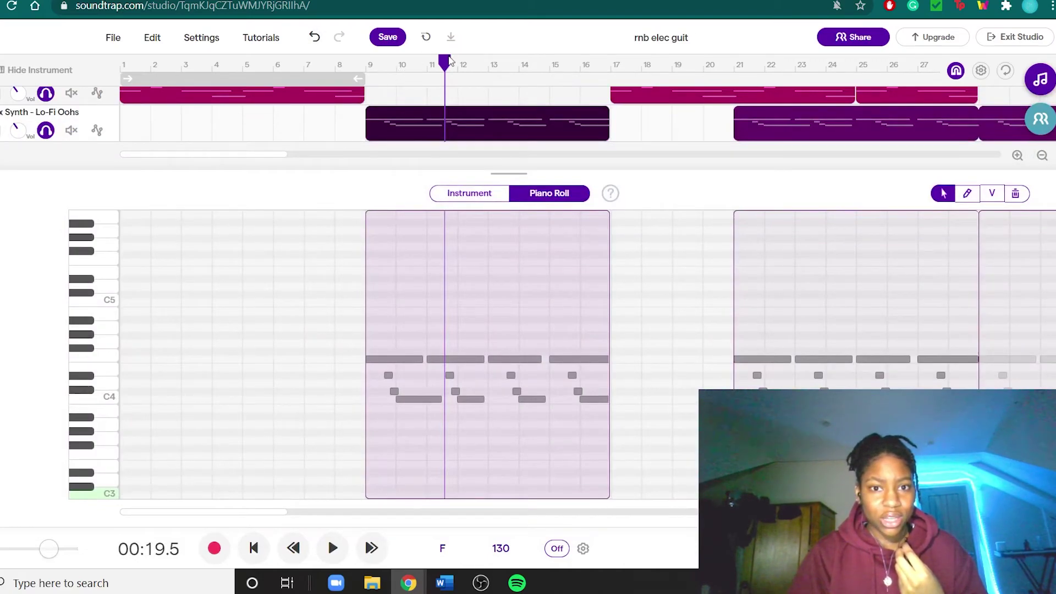
left_click_drag(444, 62, 377, 68)
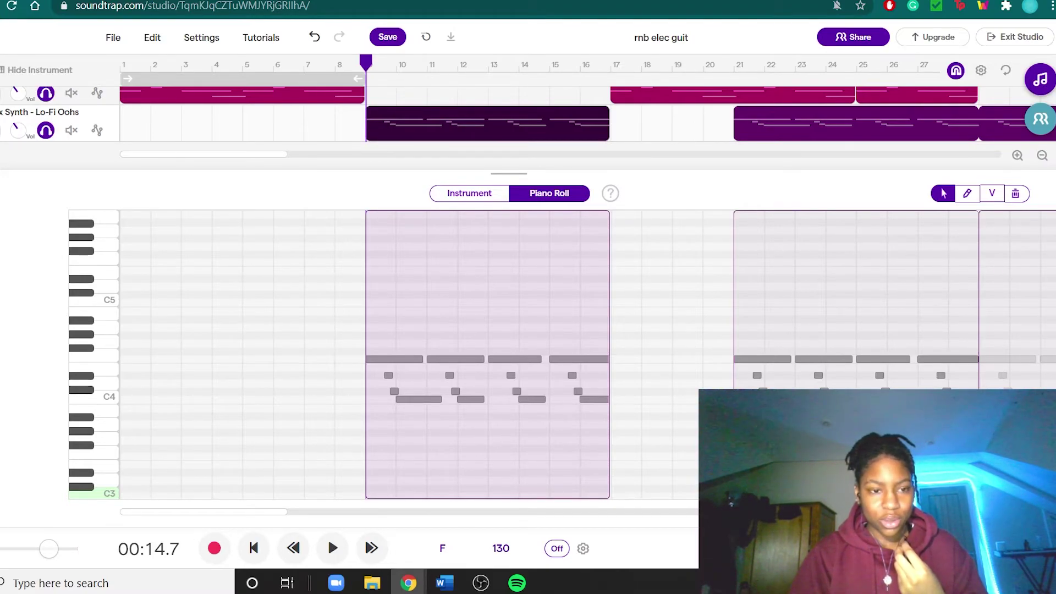
left_click(38, 70)
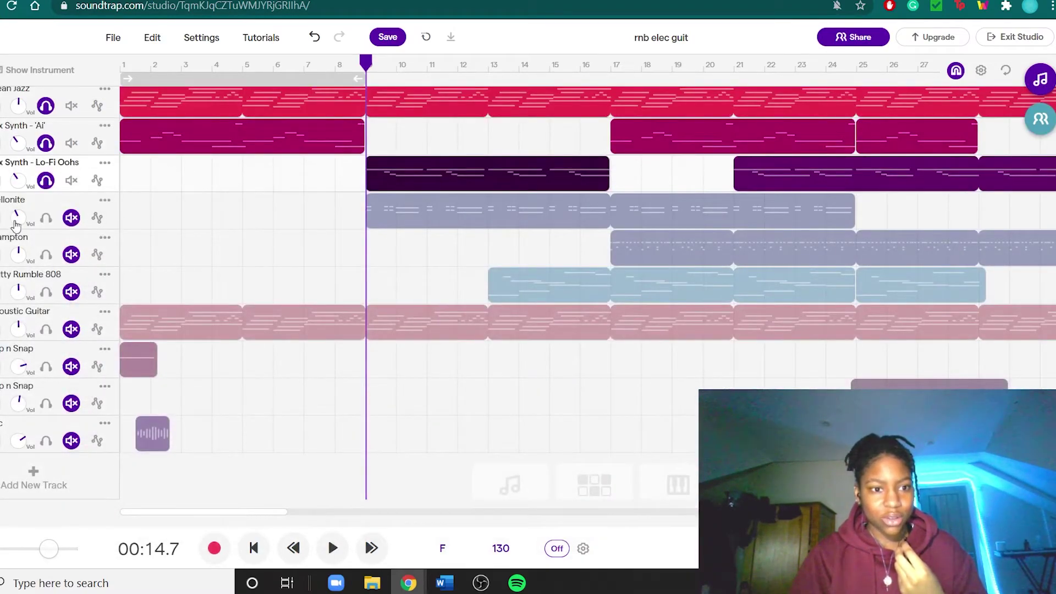
Solo the fourth track, directly below Lo-Fi Oohs, and play the soloed tracks briefly from bar 9.
left_click(45, 218)
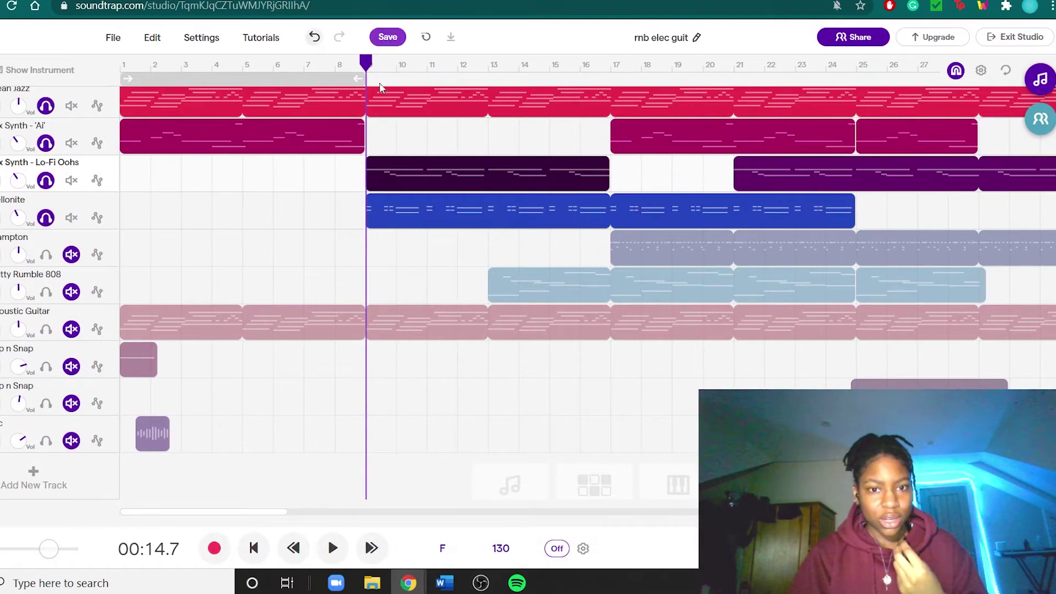
mouse_move(385, 98)
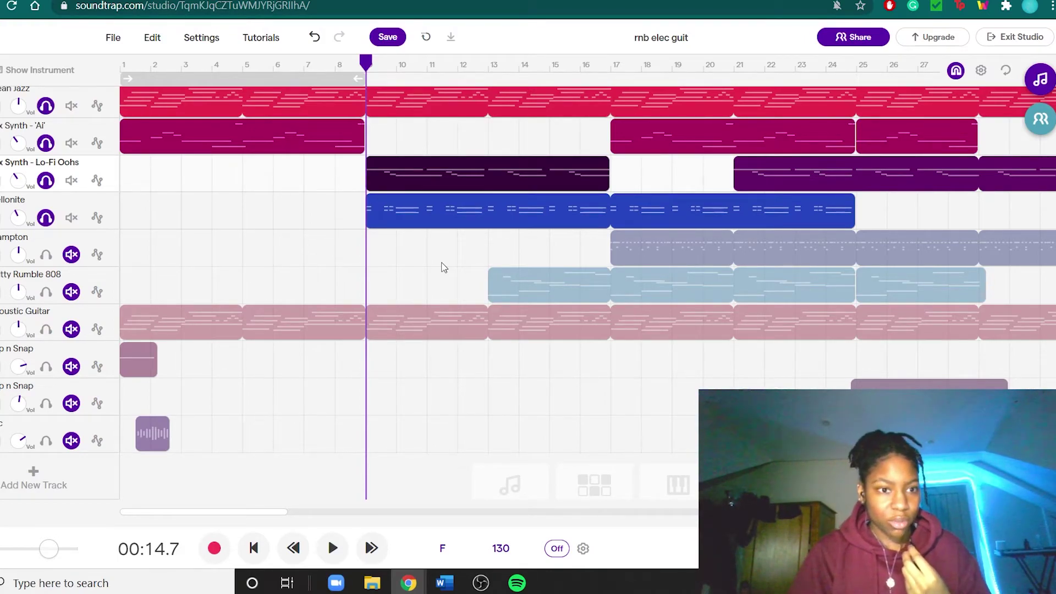
key("space")
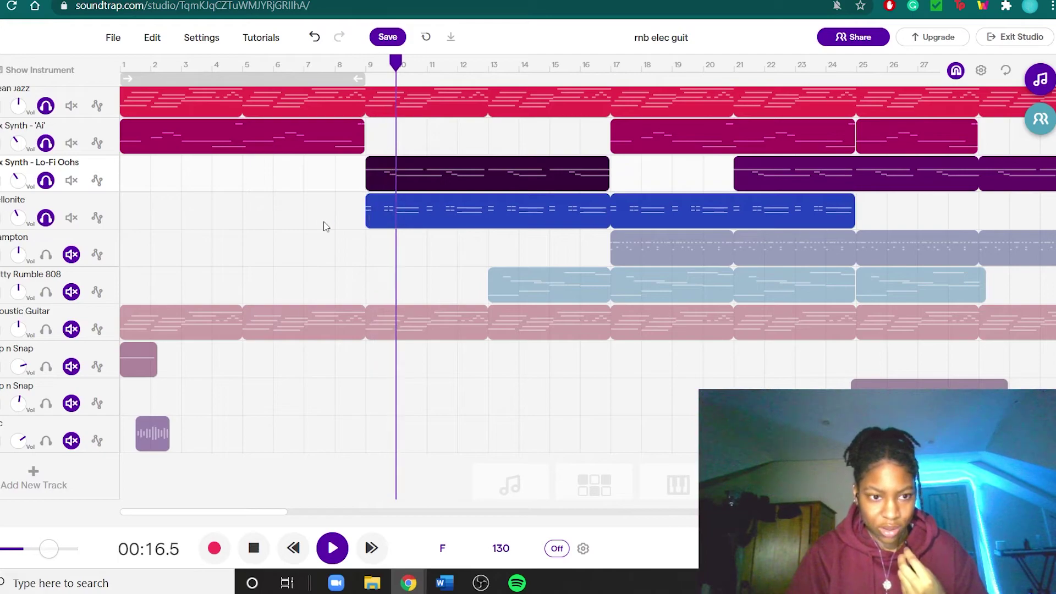
key("space")
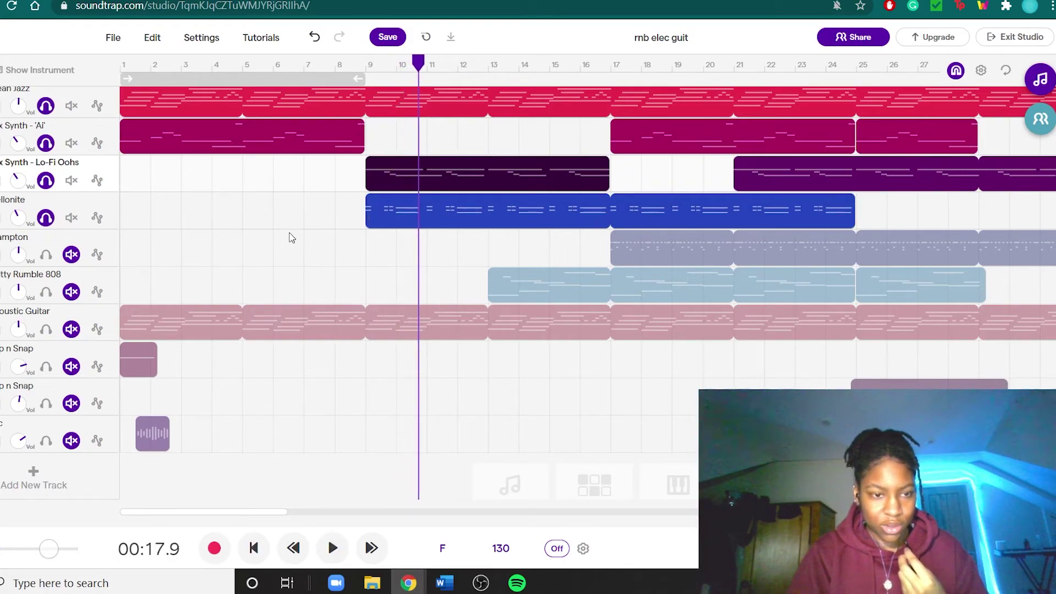
Mute the Lo-Fi Oohs, Vox Synth - 'Ai' and Clean Jazz tracks, and play the fourth track on its own.
left_click(72, 180)
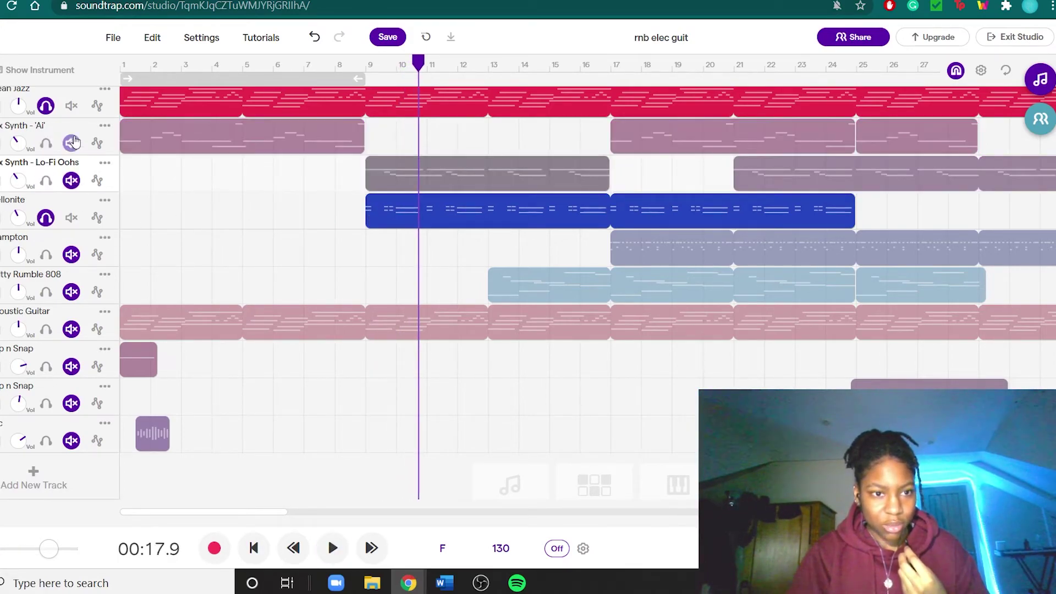
left_click(72, 143)
left_click(71, 105)
key("space")
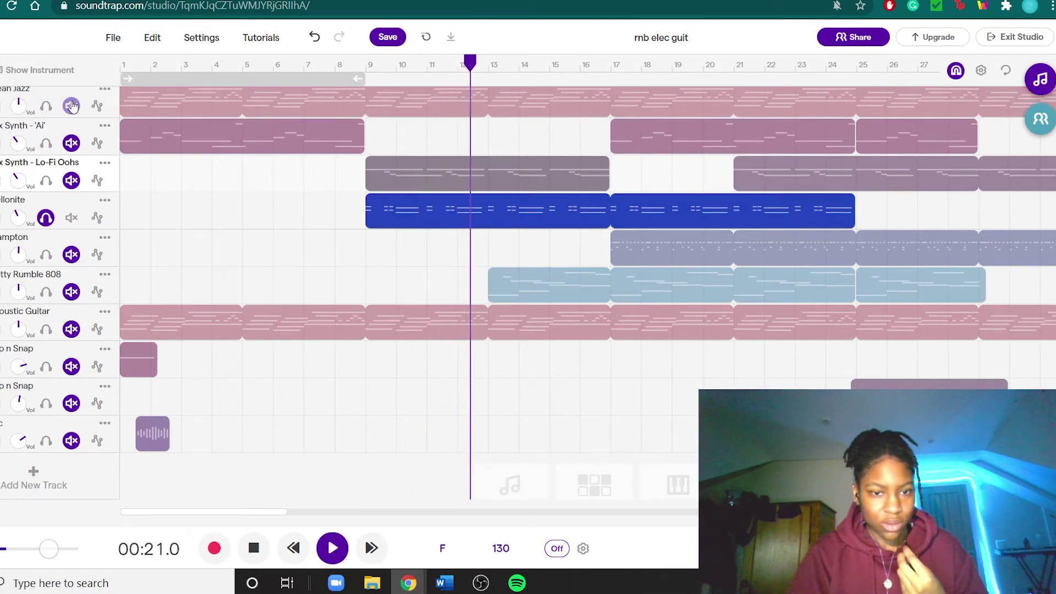
key("space")
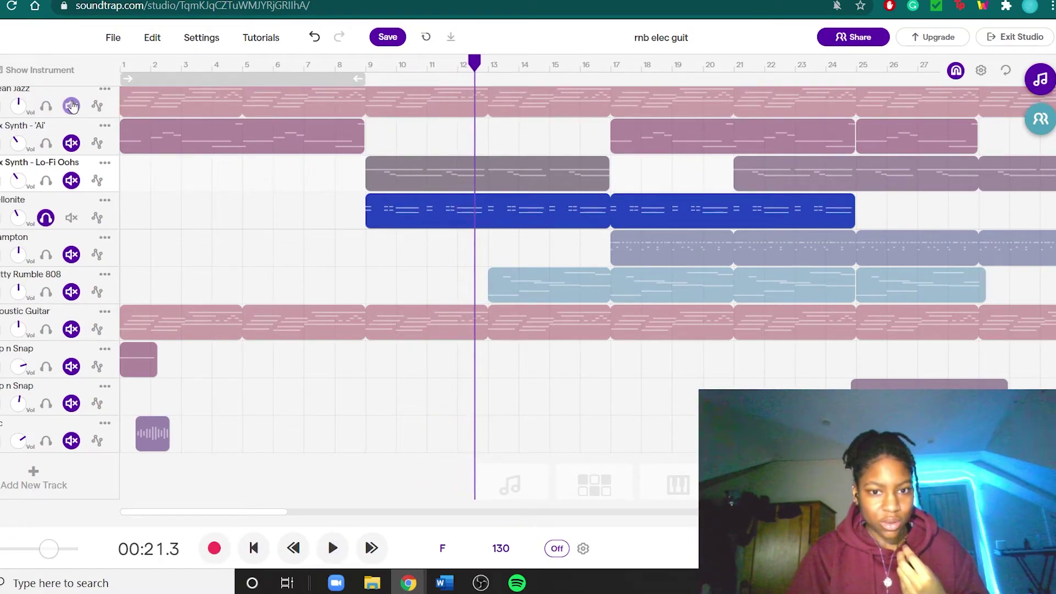
Examine the Mellonite track's notes, instrument settings and effects, and hide the instrument view.
double_click(473, 209)
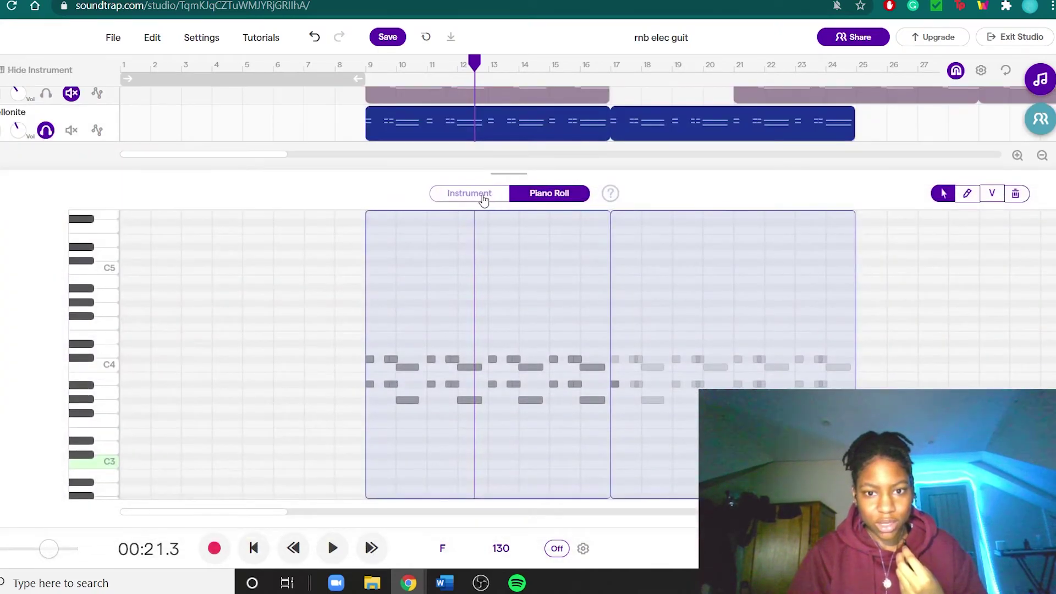
left_click(483, 197)
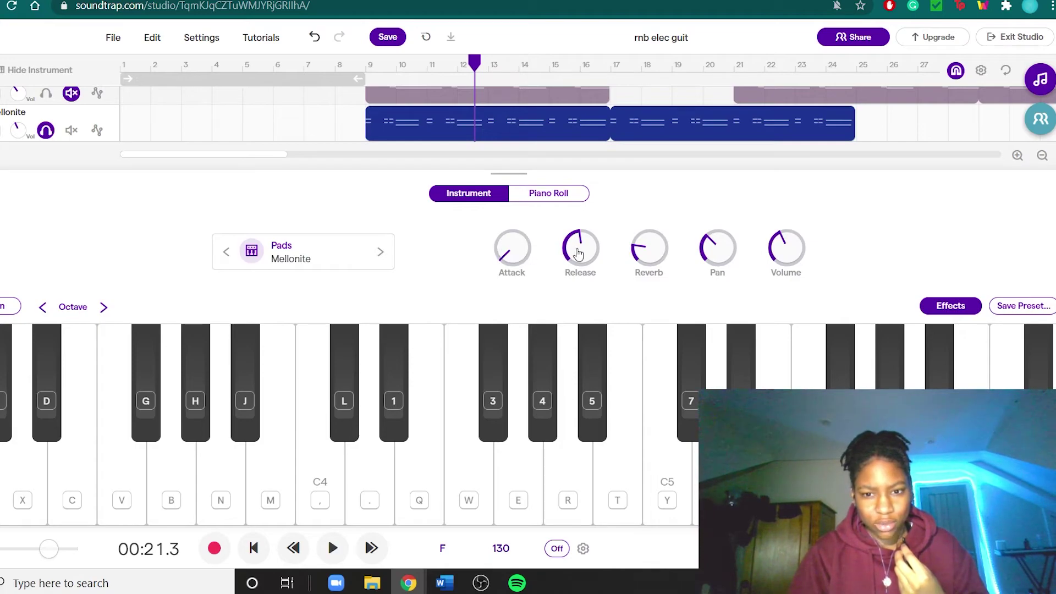
left_click(948, 306)
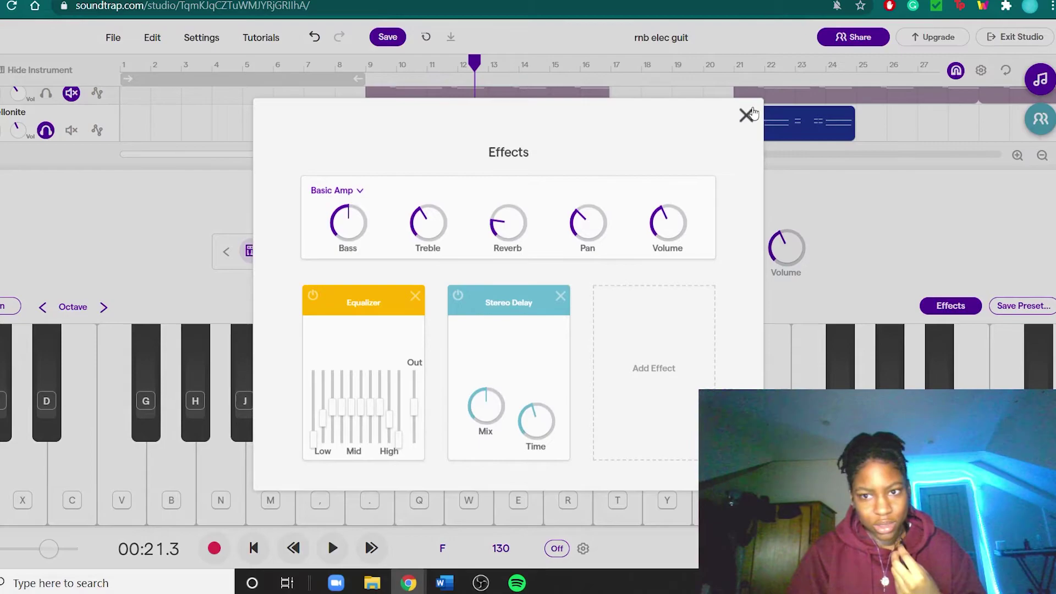
left_click(747, 114)
left_click(38, 70)
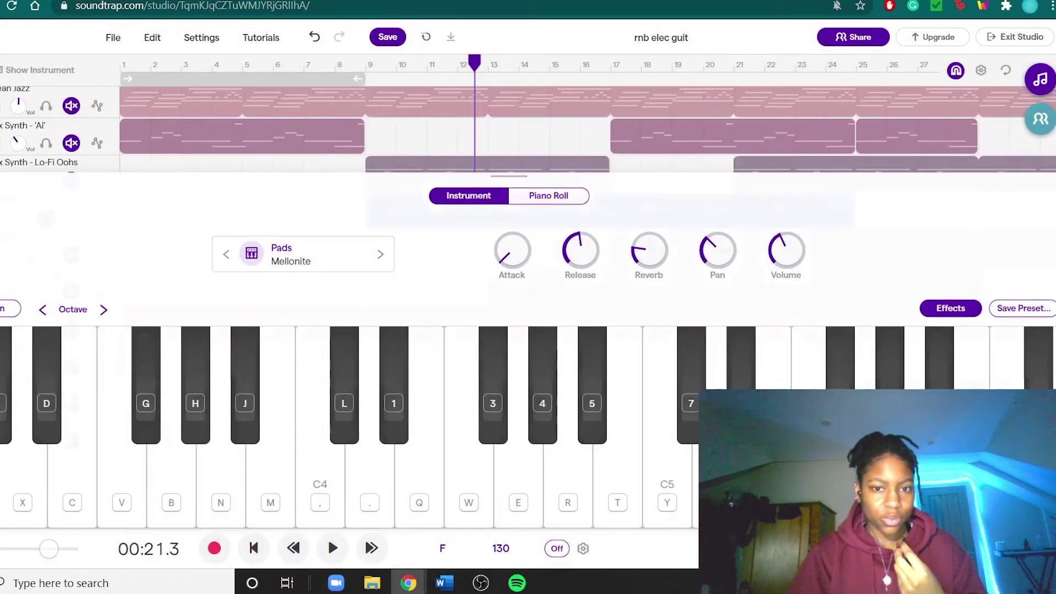
Solo the Brampton drum track alongside Mellonite and start playback from bar 17.
left_click(52, 256)
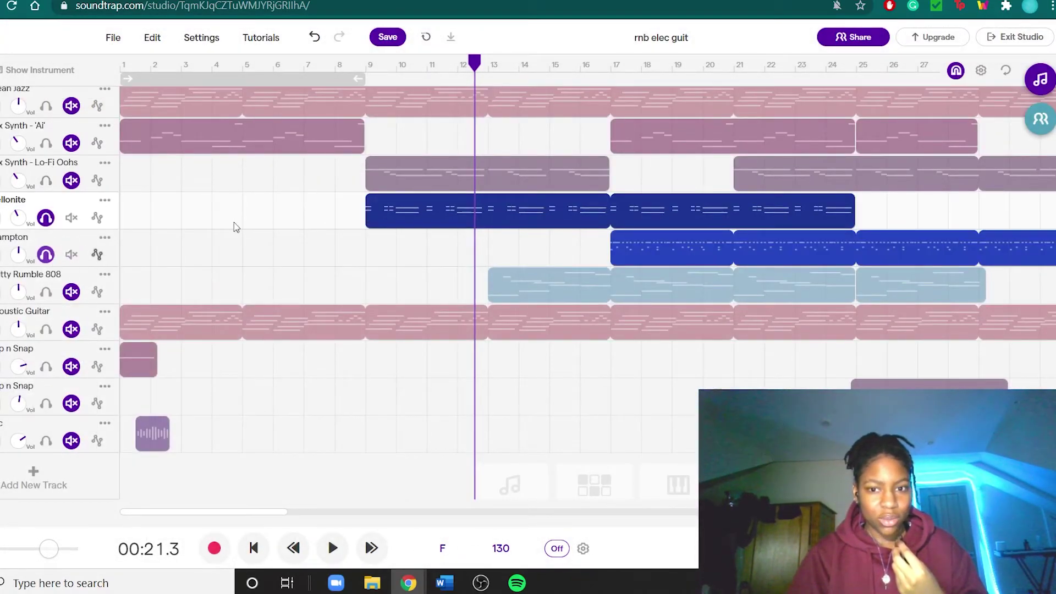
left_click(619, 71)
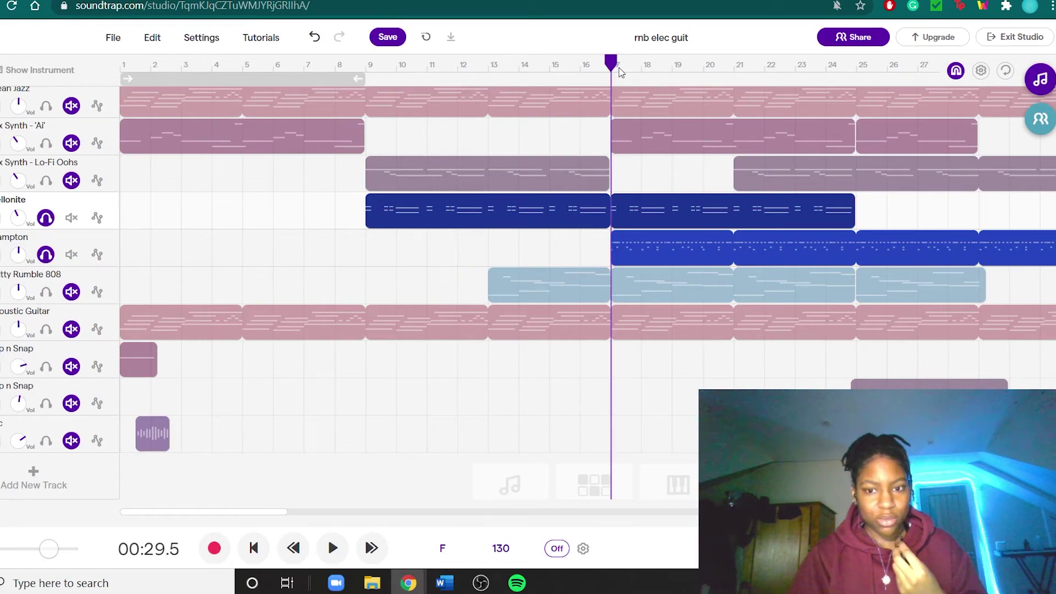
key("space")
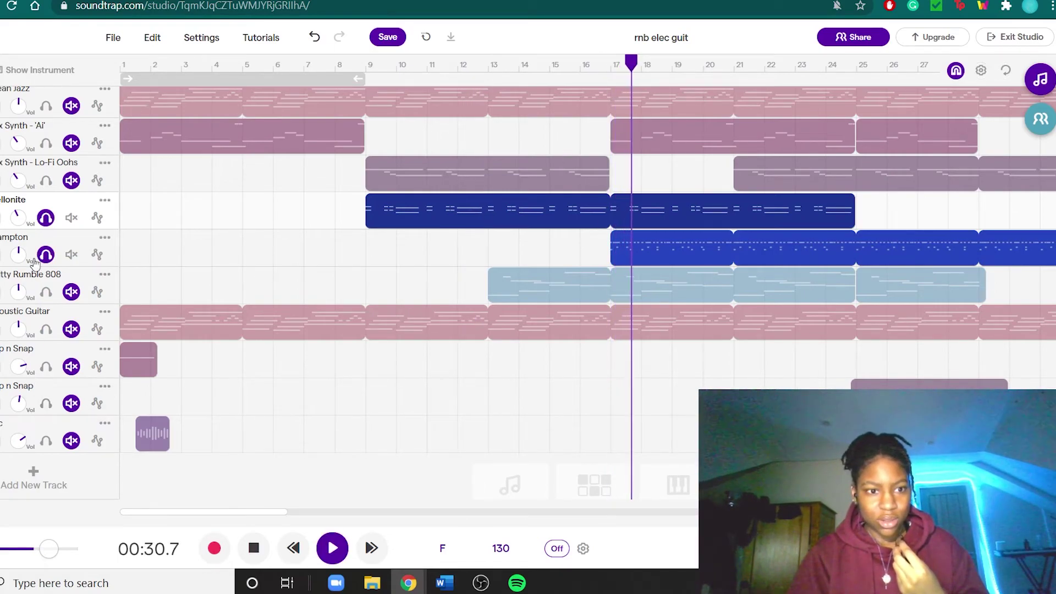
Add the Lo-Fi Oohs, Vox Synth - 'Ai' and Clean Jazz tracks to the solo during playback, and stop after a short listen.
left_click(46, 180)
left_click(46, 143)
left_click(48, 112)
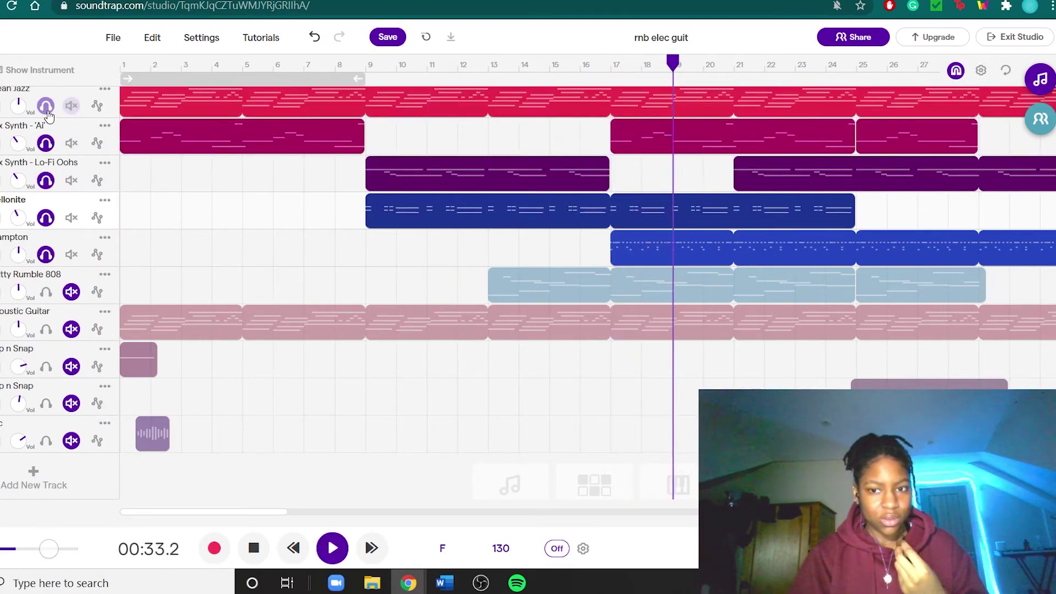
key("space")
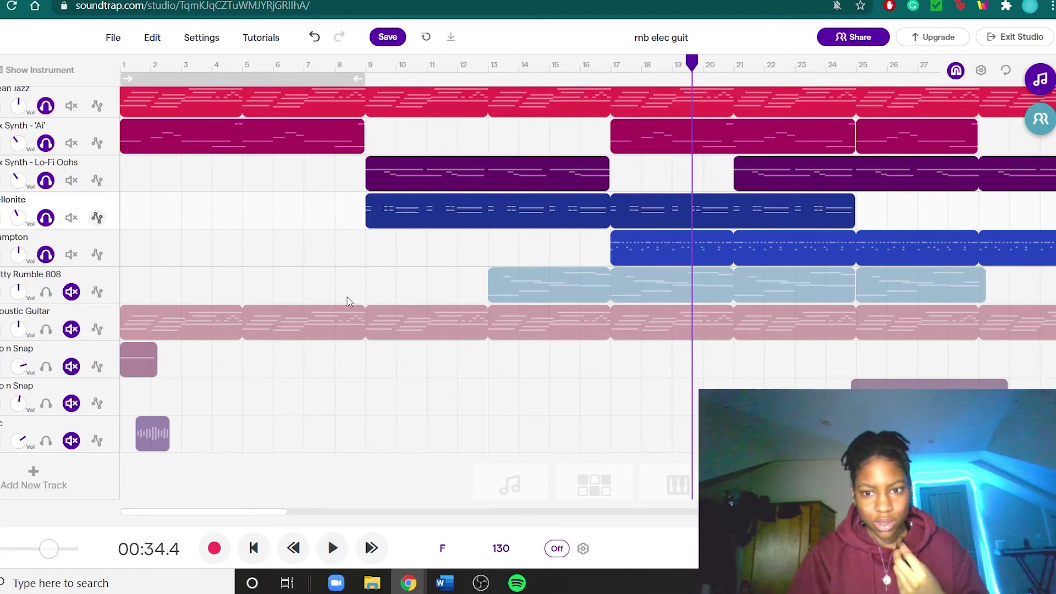
Show the Brampton beat pattern at bar 17, add a Hihat (Open) row, and look through its alternative drum sounds.
double_click(702, 251)
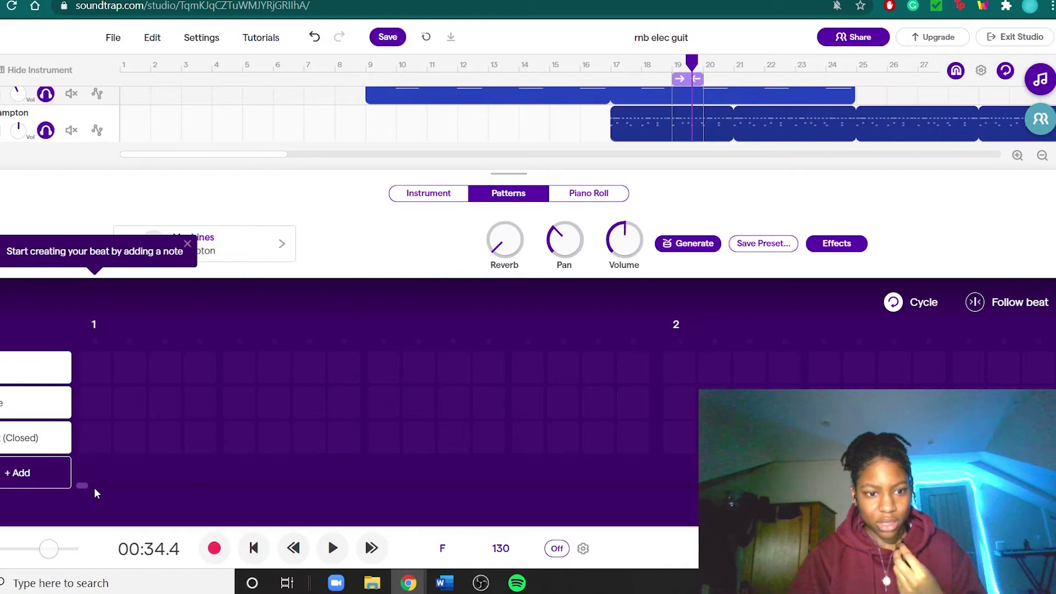
left_click_drag(94, 488, 182, 487)
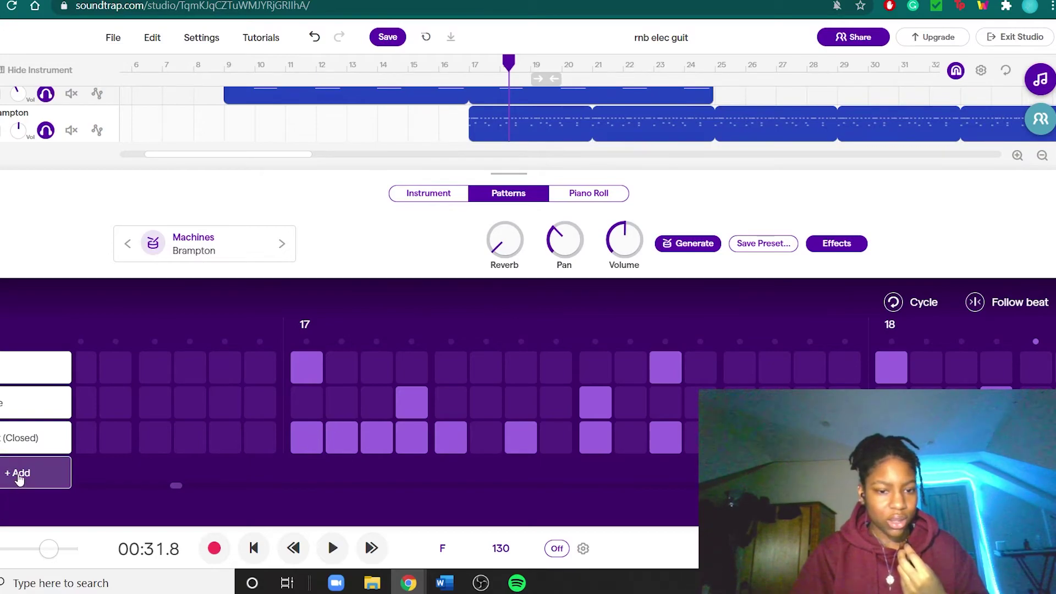
left_click(27, 462)
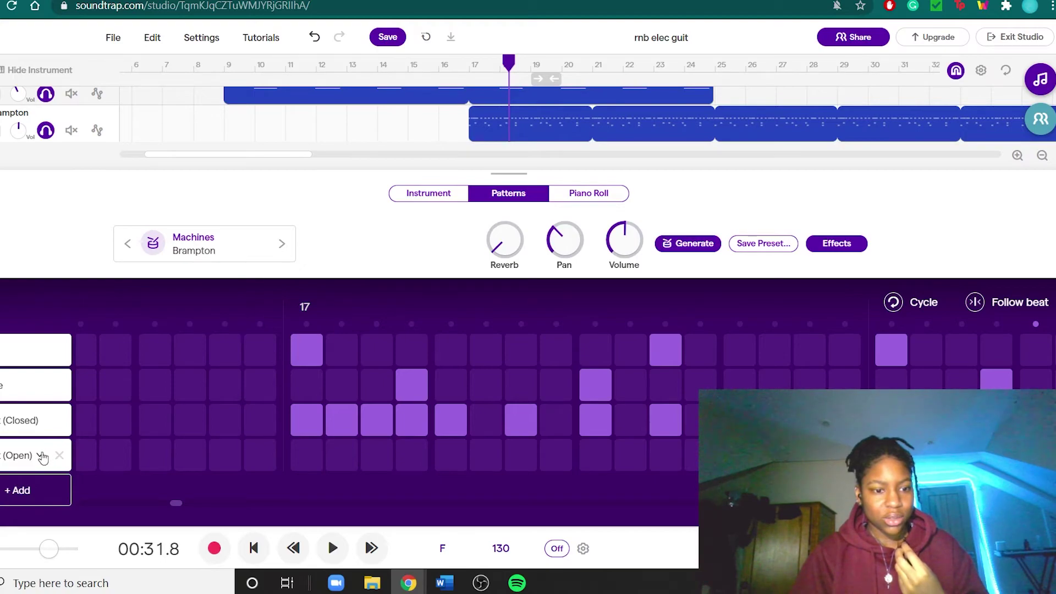
left_click(41, 456)
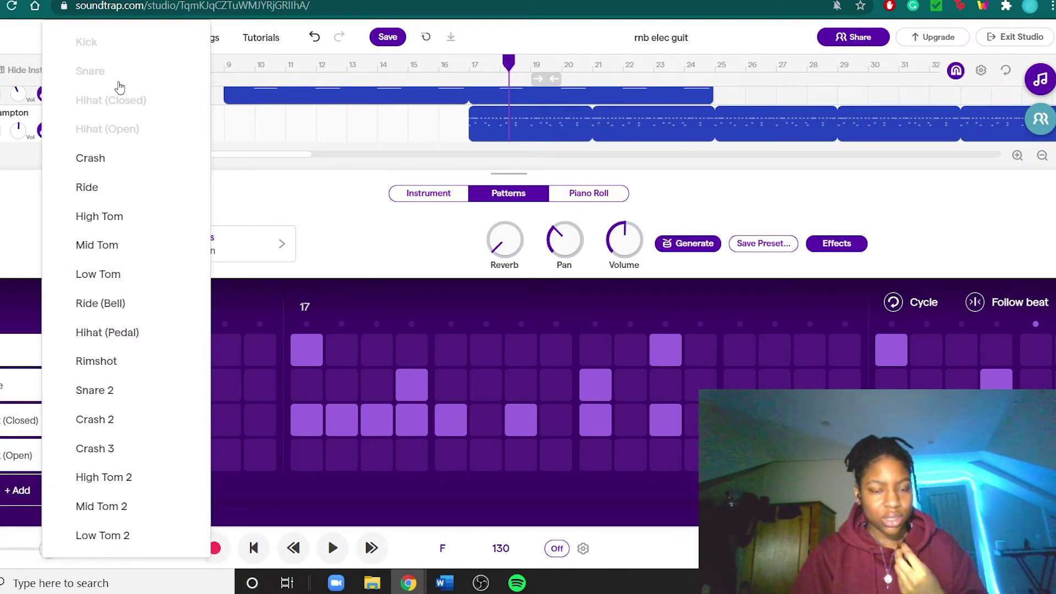
left_click(396, 218)
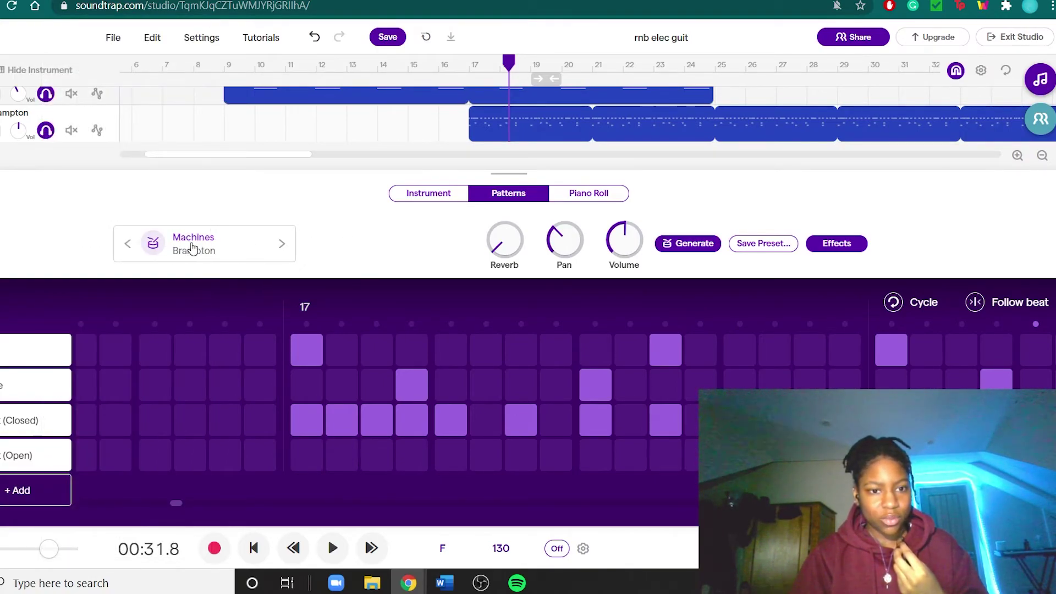
Browse the Machines drum presets without changing the Brampton kit, and hide the instrument view.
left_click(193, 248)
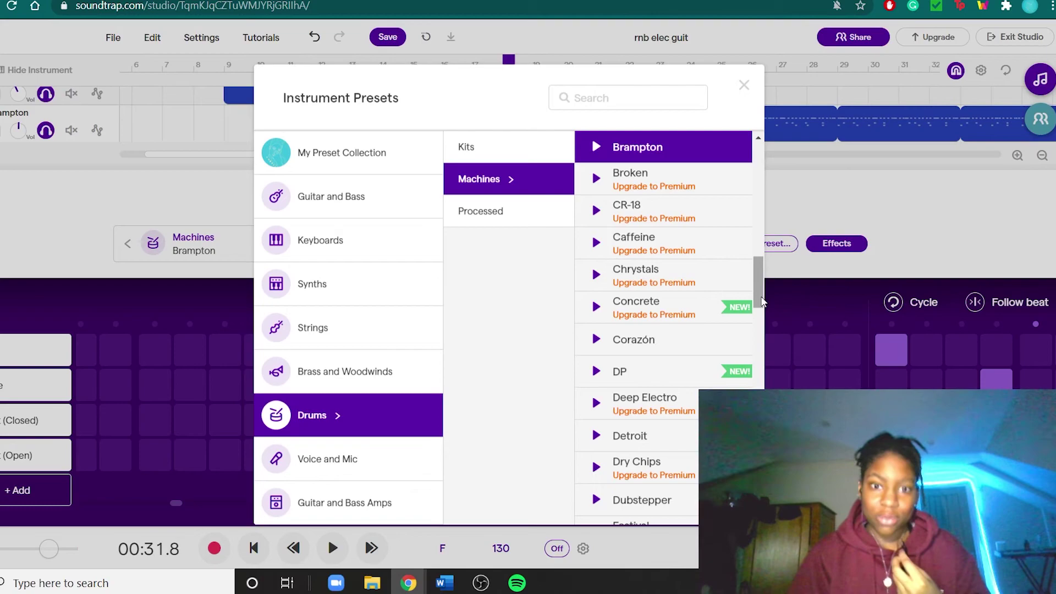
left_click(750, 93)
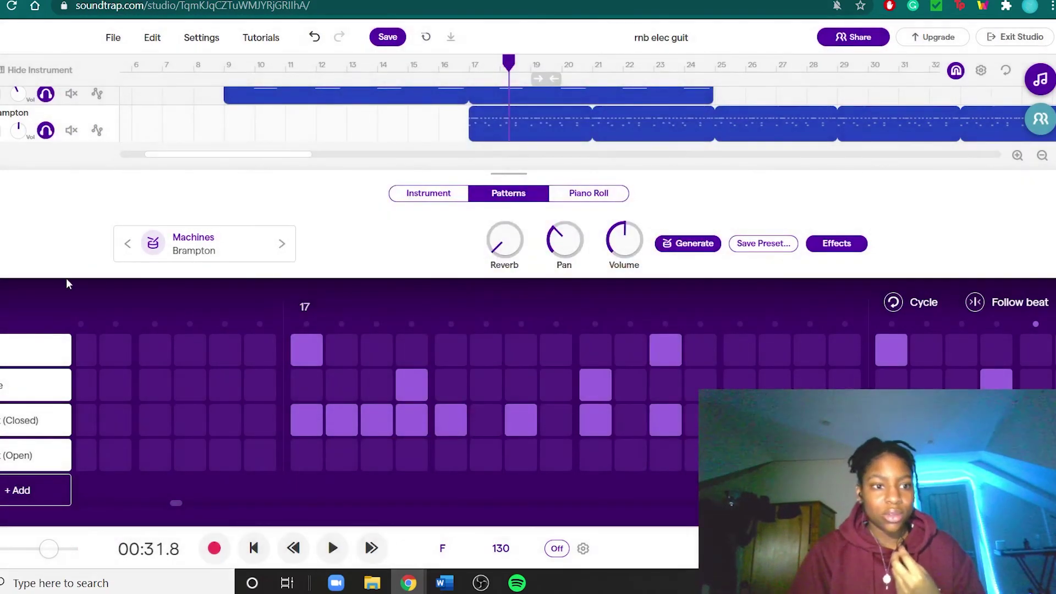
left_click(38, 70)
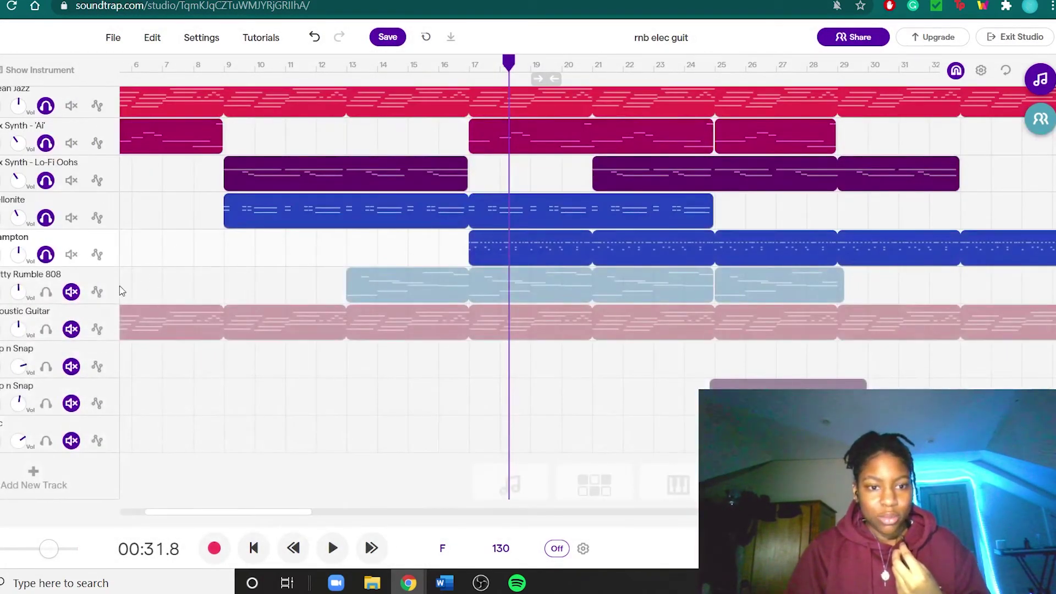
Solo the Gritty Rumble 808 track and play the mix while examining its notes and instrument settings.
left_click(45, 295)
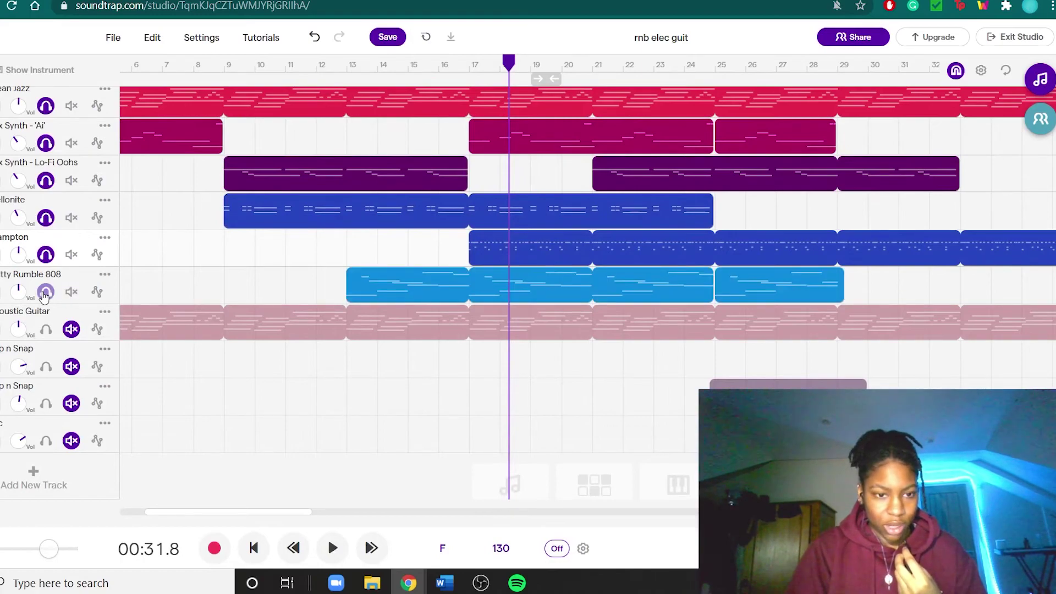
key("space")
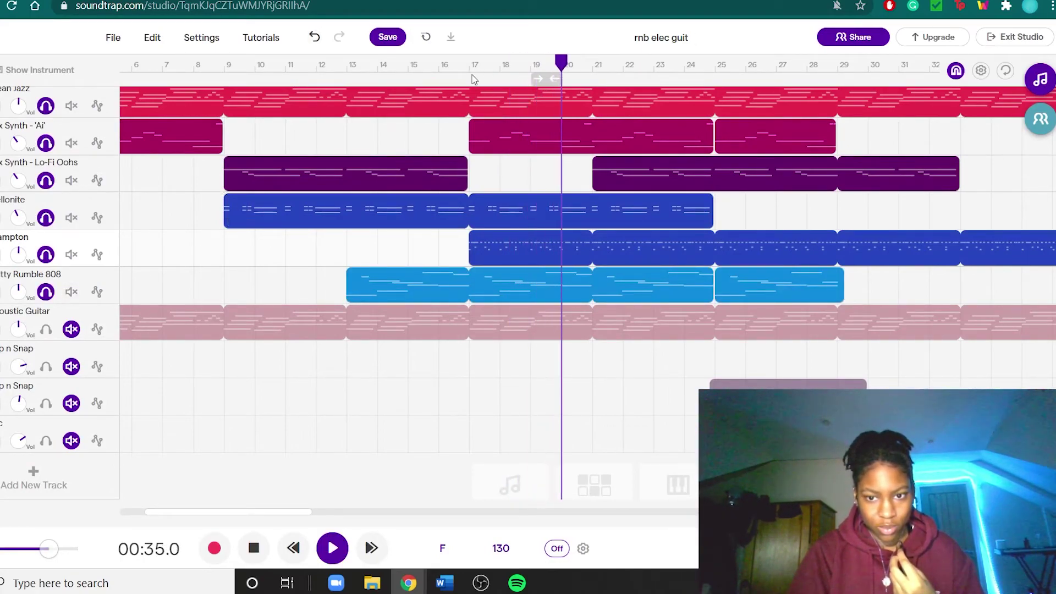
double_click(504, 280)
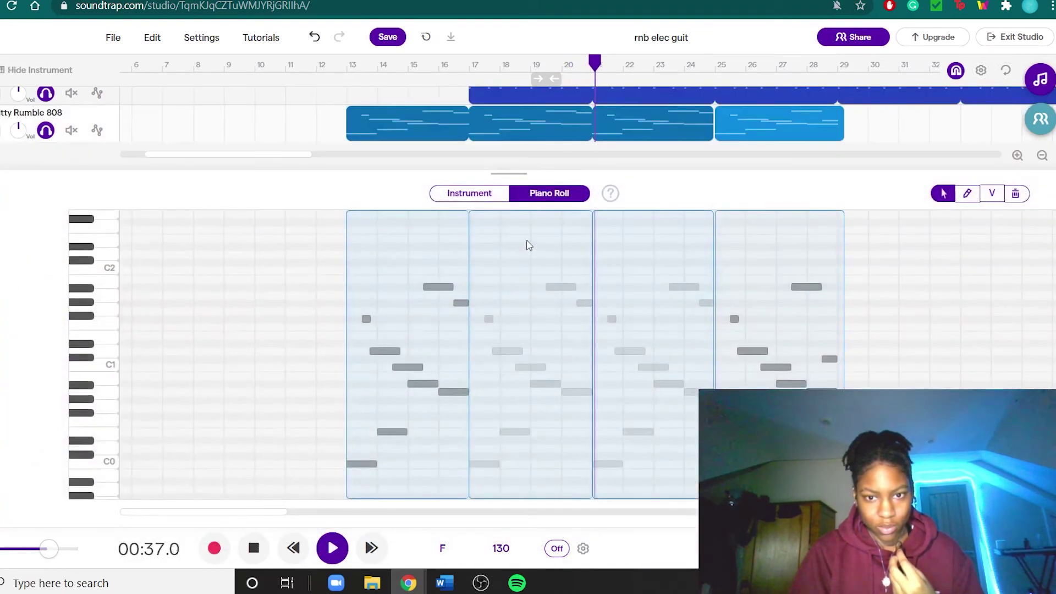
left_click(475, 199)
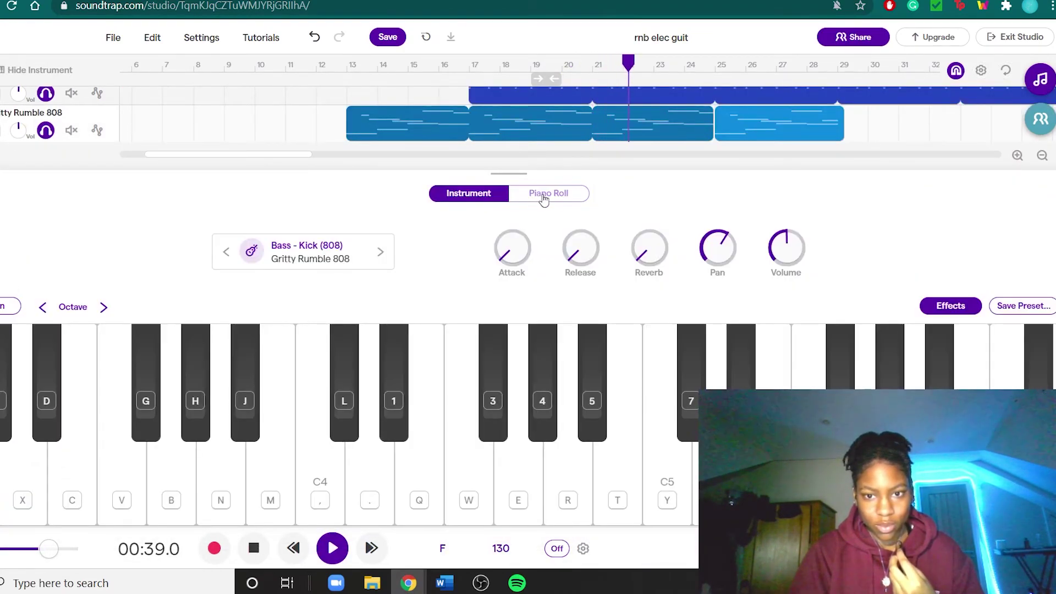
left_click(544, 198)
left_click(470, 205)
key("space")
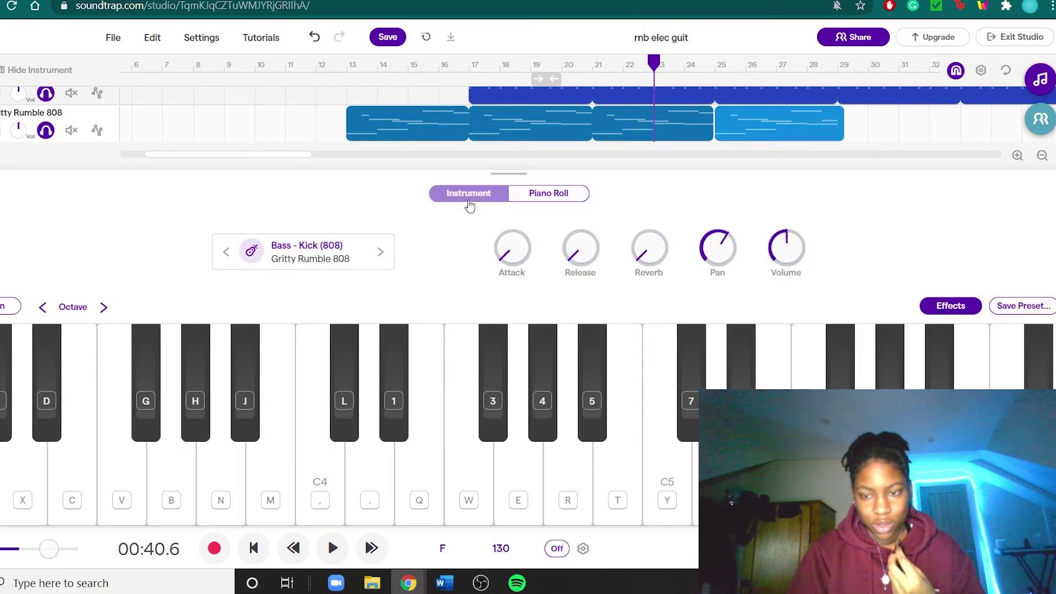
Review the effects on the Gritty Rumble 808 track and hide the instrument view.
left_click(953, 306)
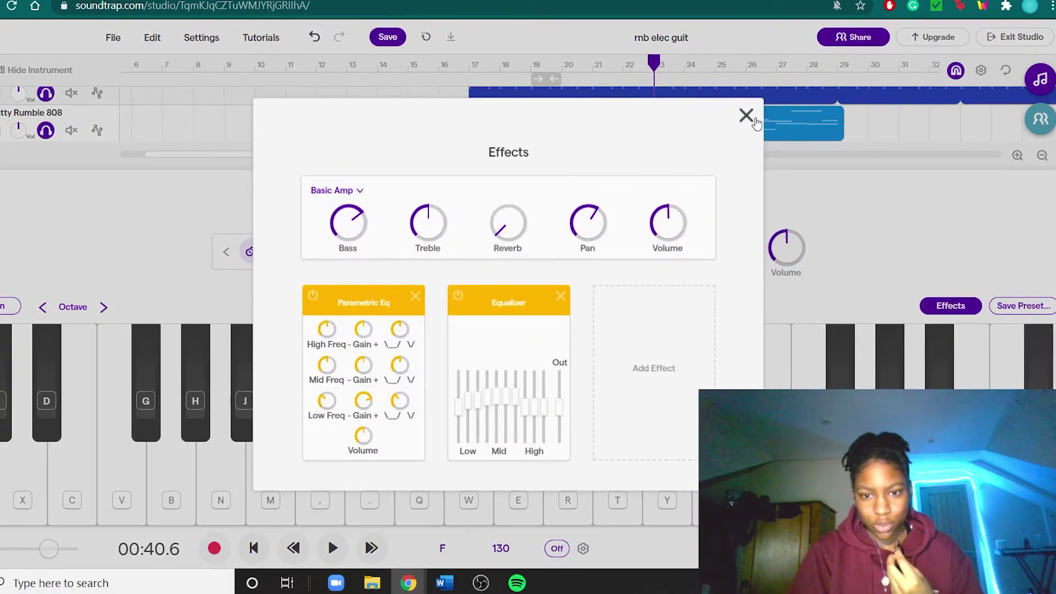
left_click(746, 116)
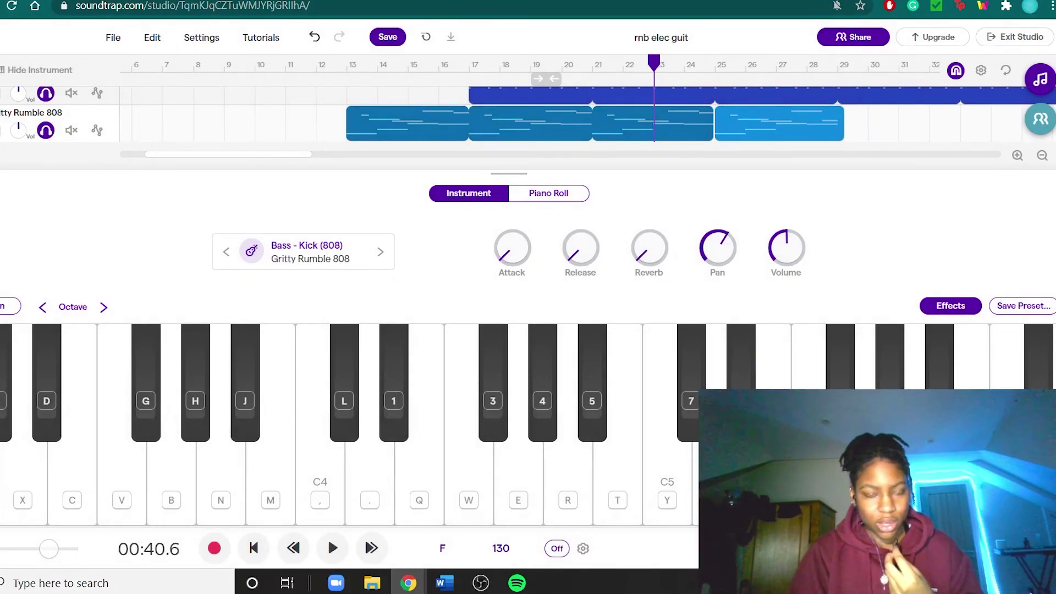
left_click(22, 70)
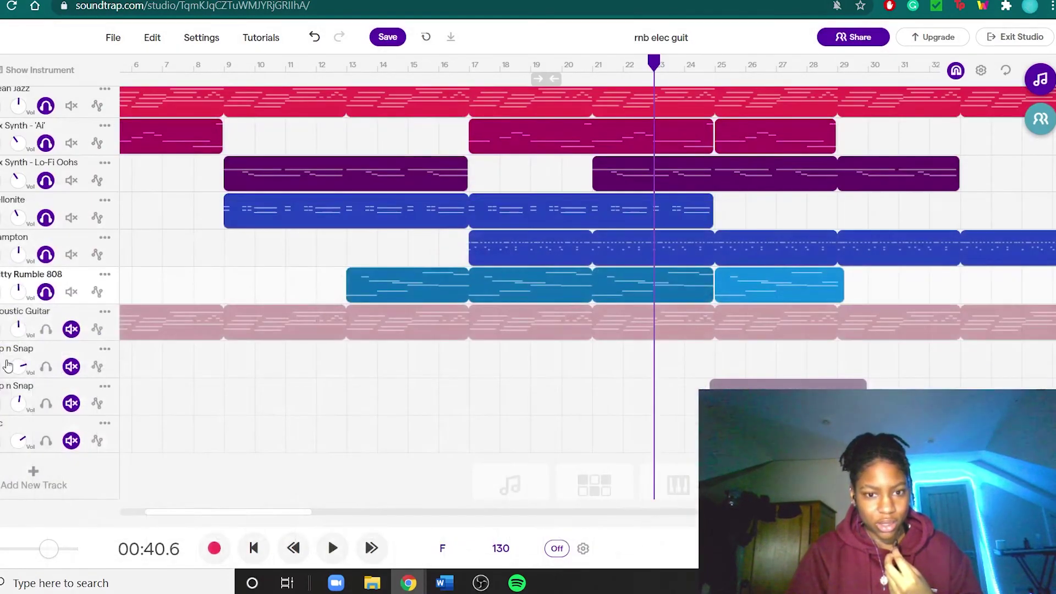
Solo the Acoustic Guitar track, show its notes in the piano roll, and play briefly from bar 1.
left_click(49, 330)
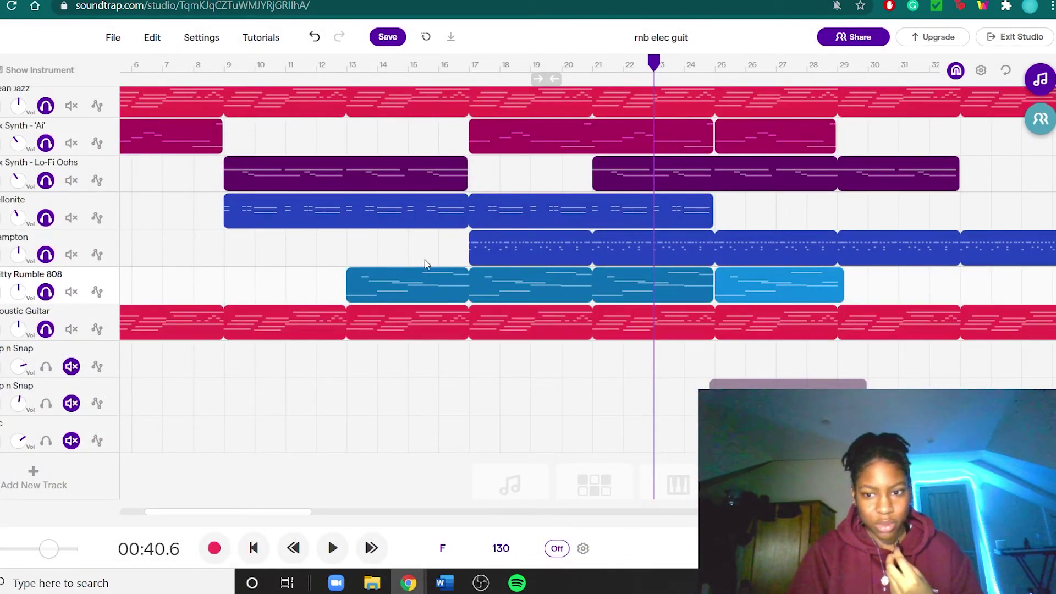
left_click(476, 66)
left_click(22, 70)
key("Return")
key("space")
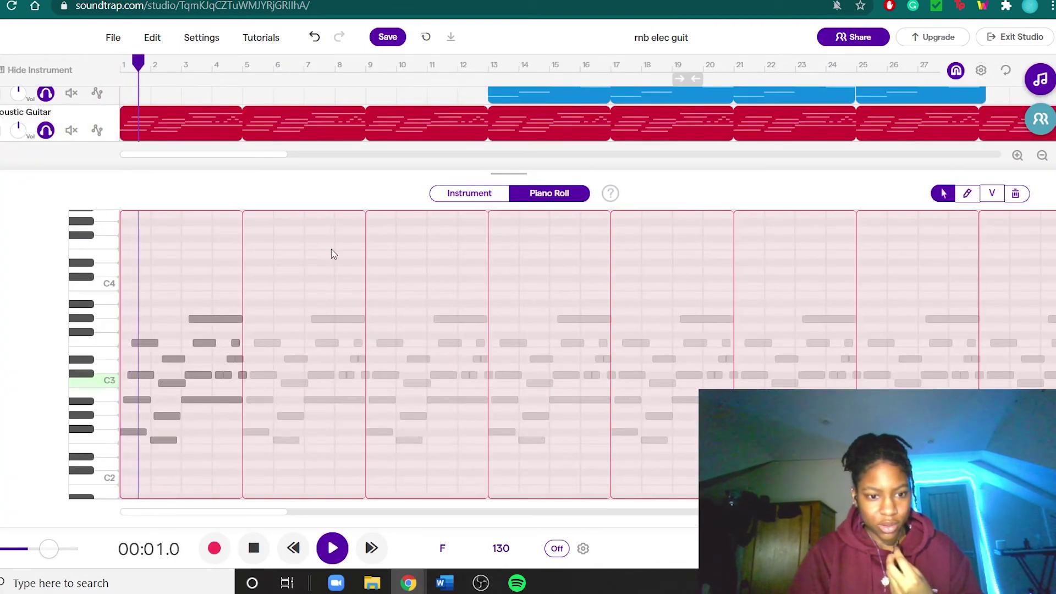
key("space")
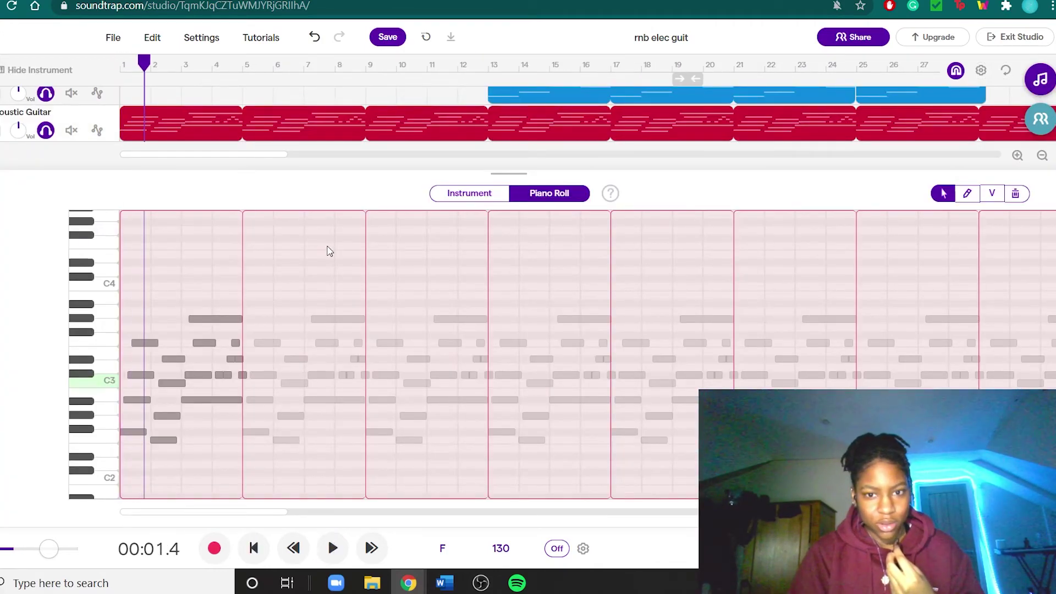
Review the Acoustic Guitar's instrument settings and its full chain of effects, and hide the instrument view.
left_click(473, 195)
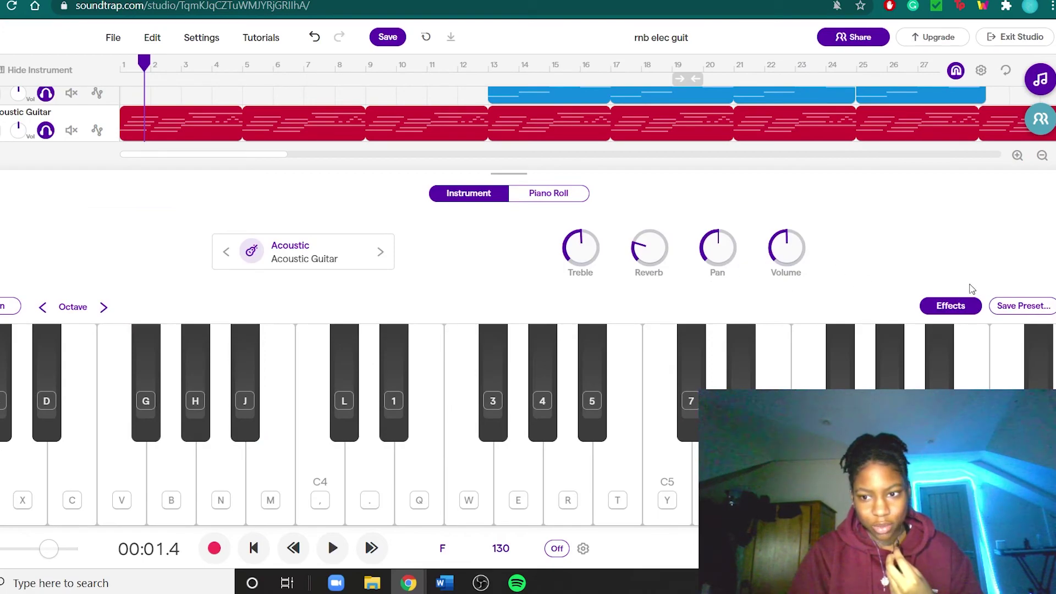
left_click(963, 308)
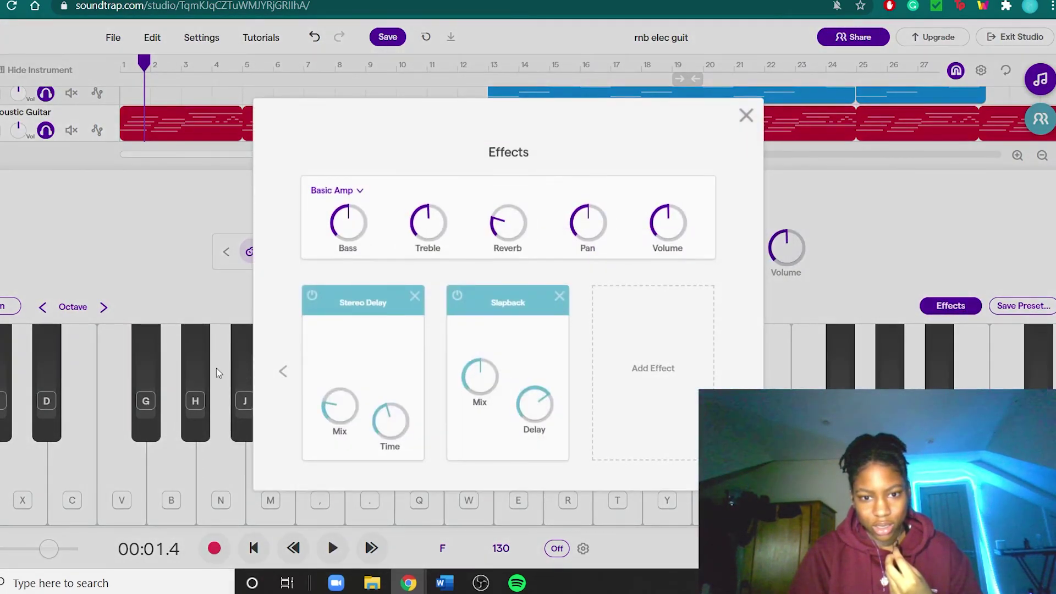
left_click(281, 375)
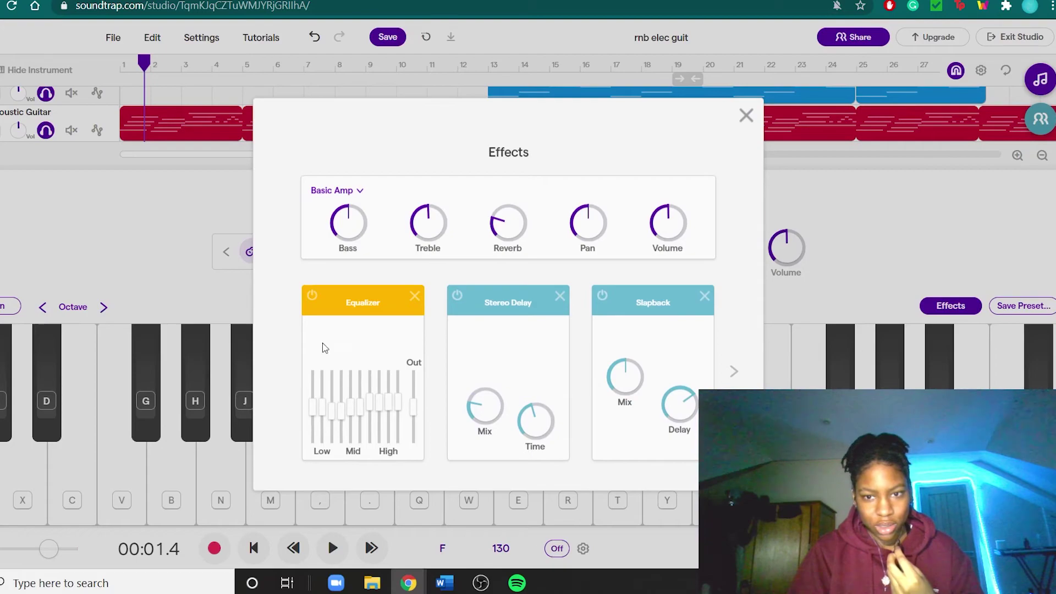
left_click(747, 115)
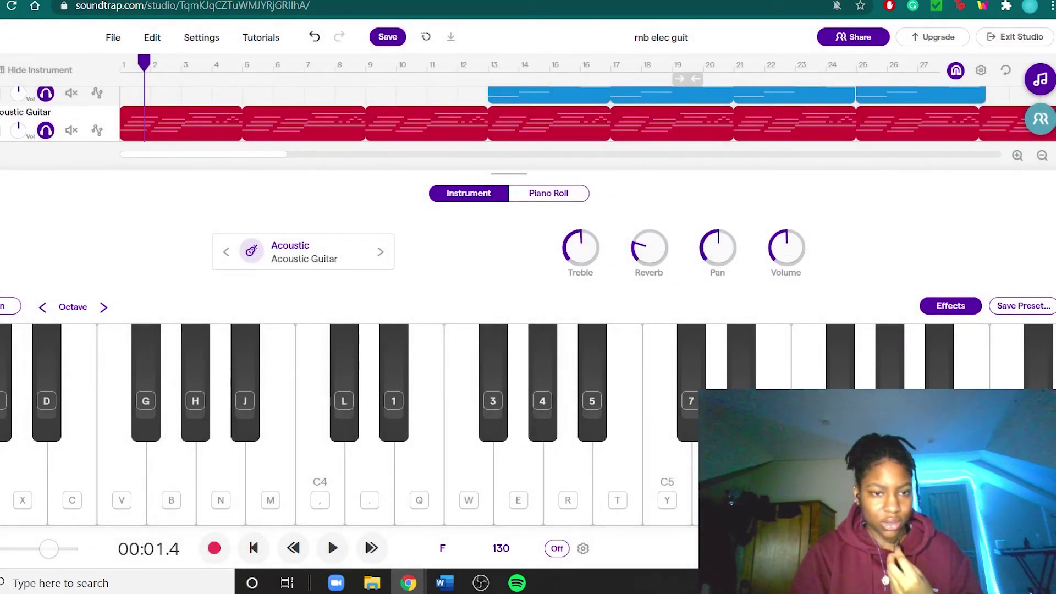
left_click(39, 70)
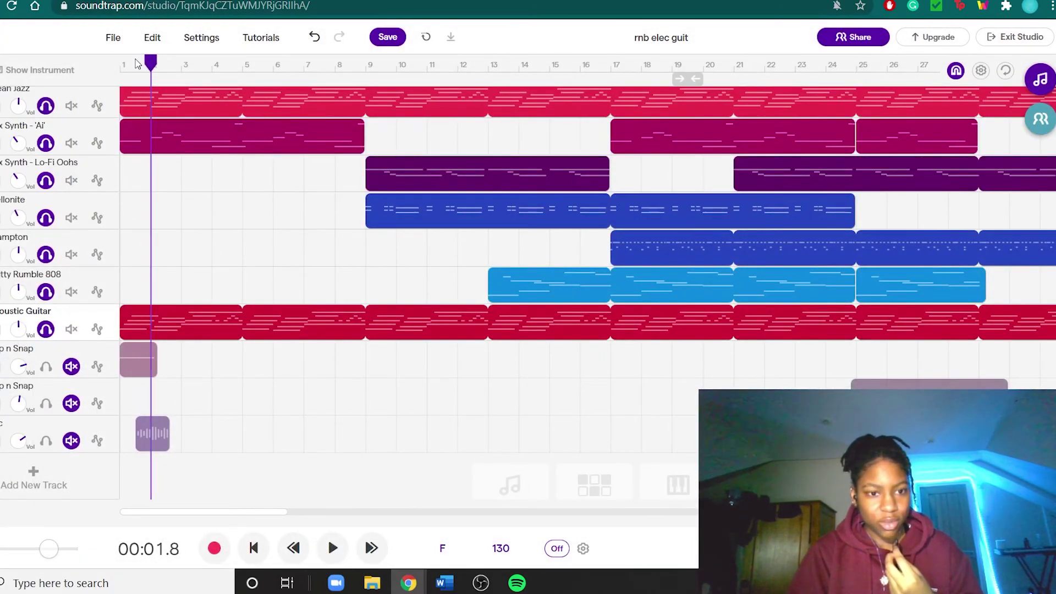
Solo the track directly below Acoustic Guitar as well and play the mix from bar 1.
key("space")
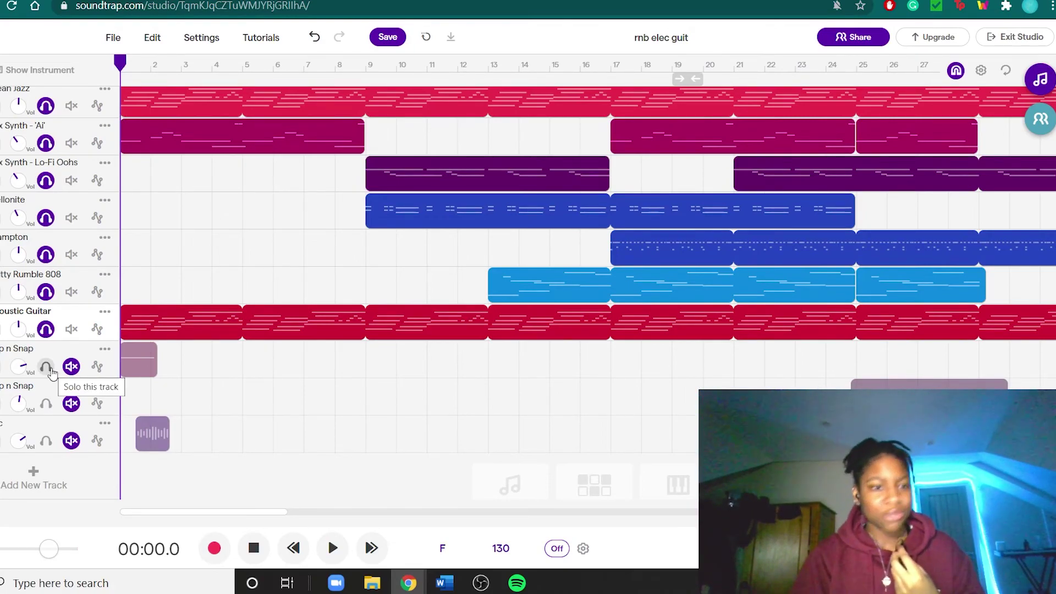
left_click(51, 370)
key("space")
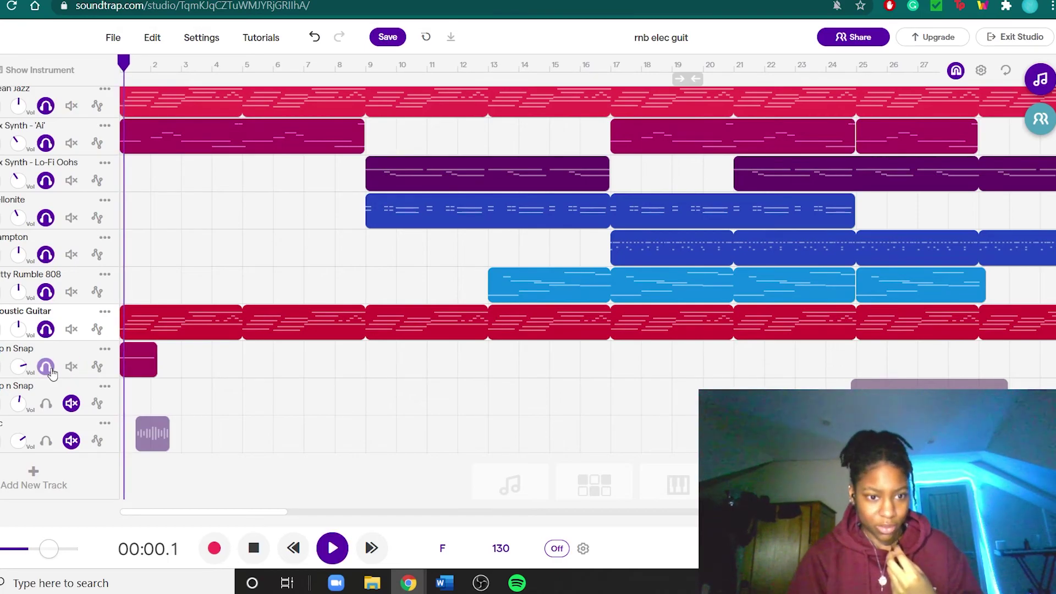
Review the beat pattern of the first Pop n Snap region, pause playback, and hide the instrument view.
double_click(137, 358)
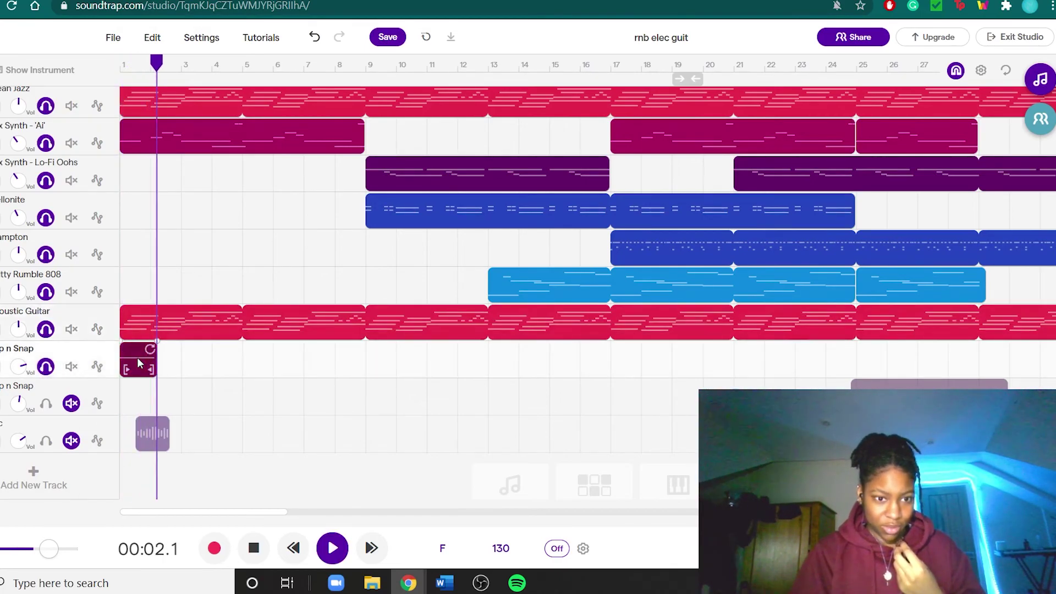
key("space")
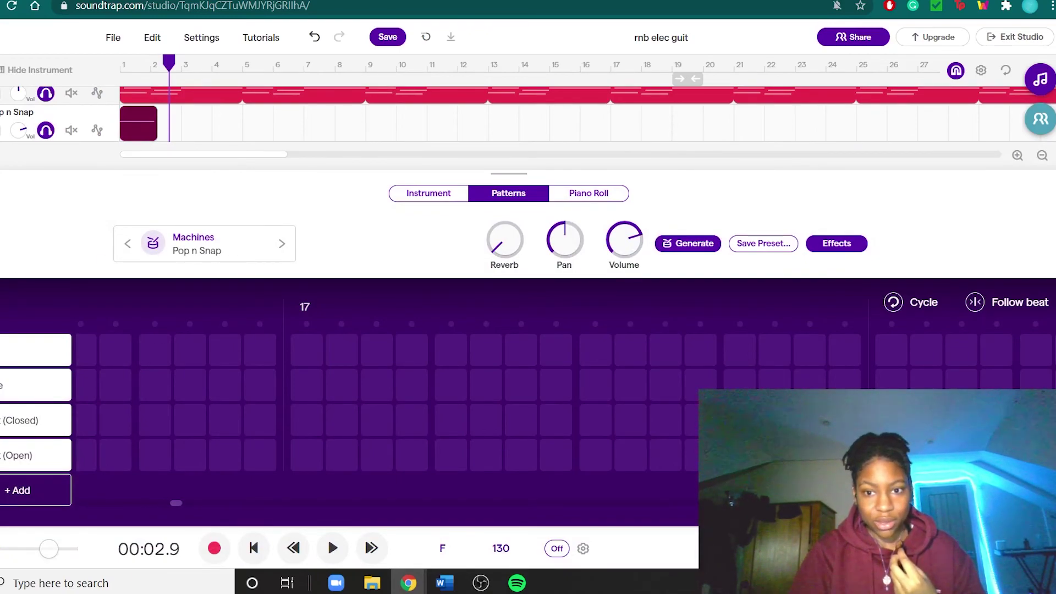
left_click(39, 70)
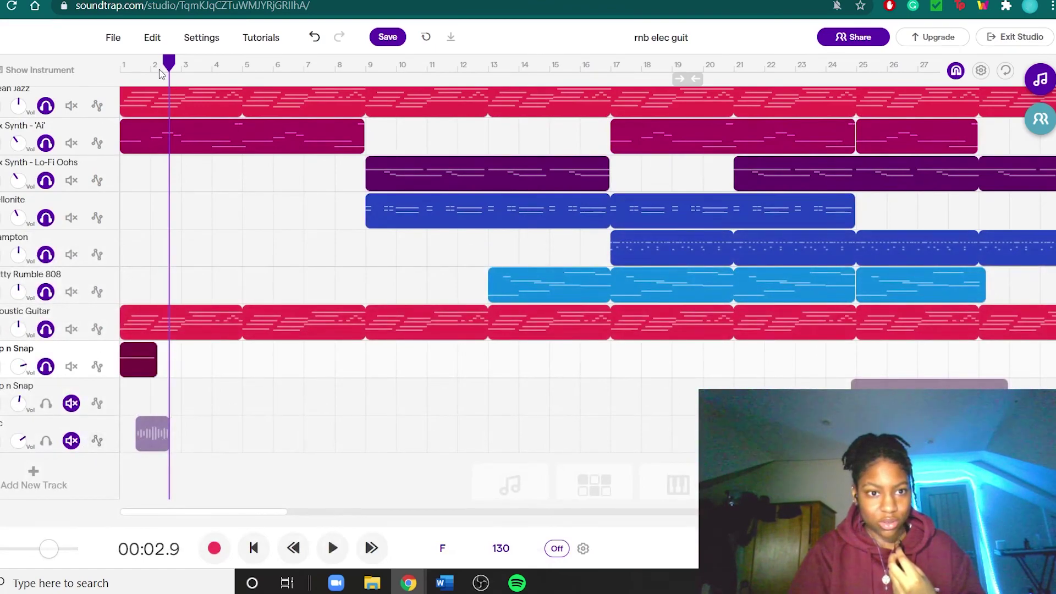
Solo the second Pop n Snap track and the audio track below it, and play the mix briefly from bar 1.
left_click_drag(172, 67, 120, 64)
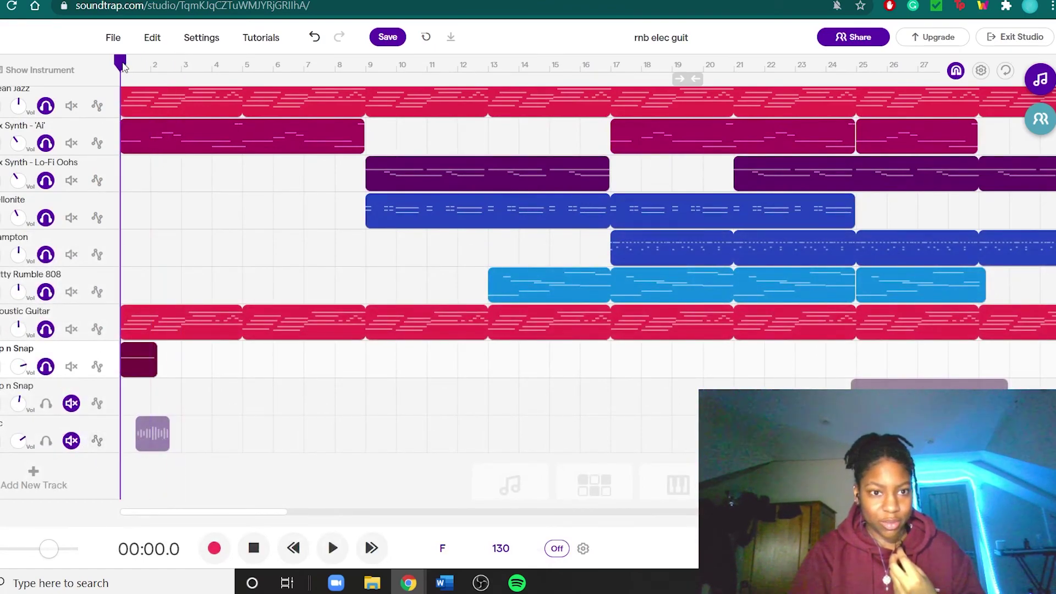
left_click(46, 440)
left_click(49, 410)
key("space")
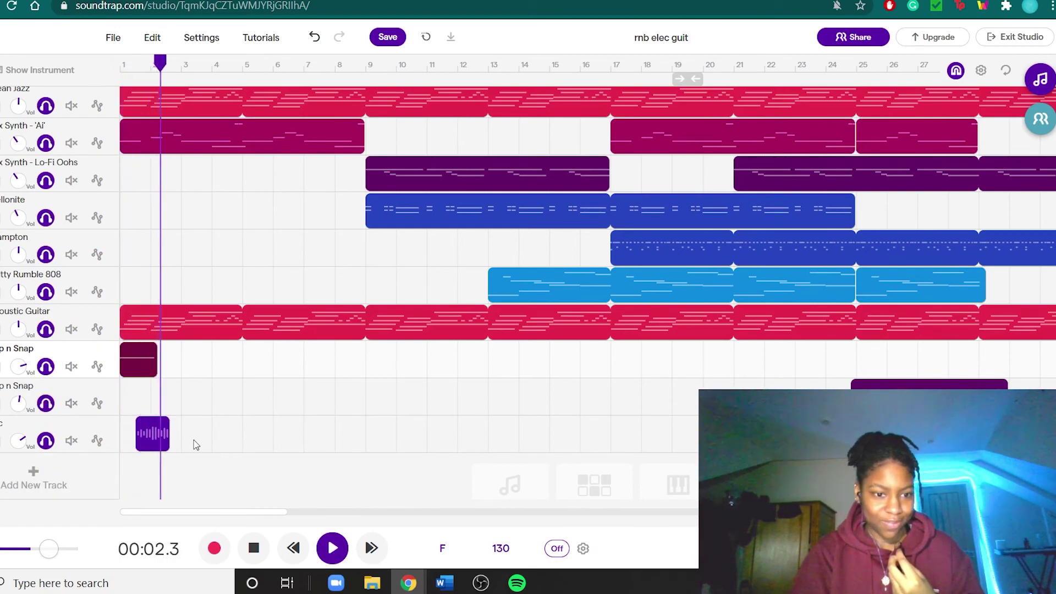
key("space")
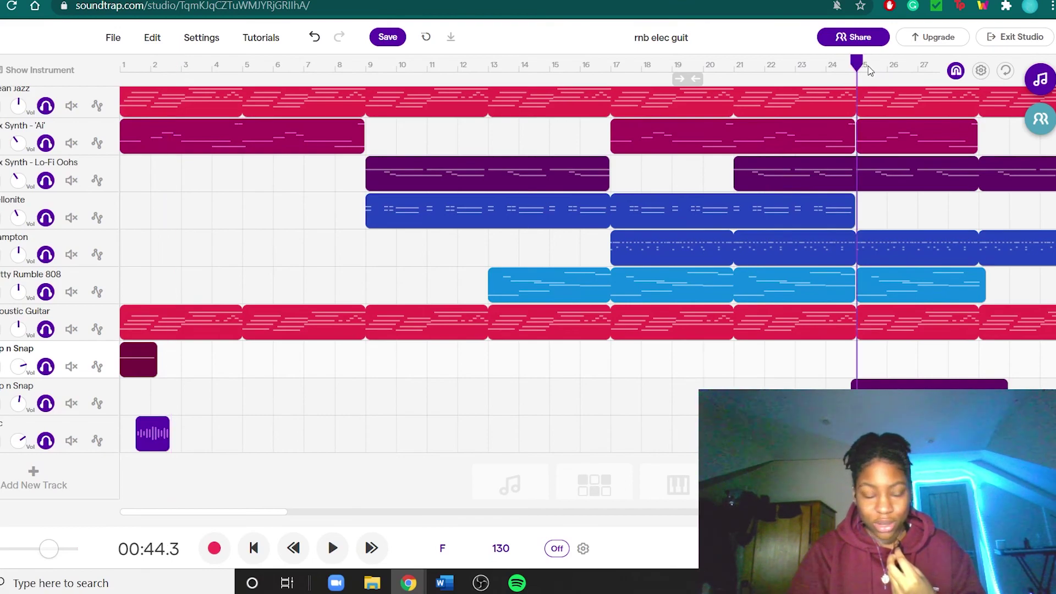
Play the second Pop n Snap track's region briefly from about bar 28.
scroll(561, 238, "right", 2)
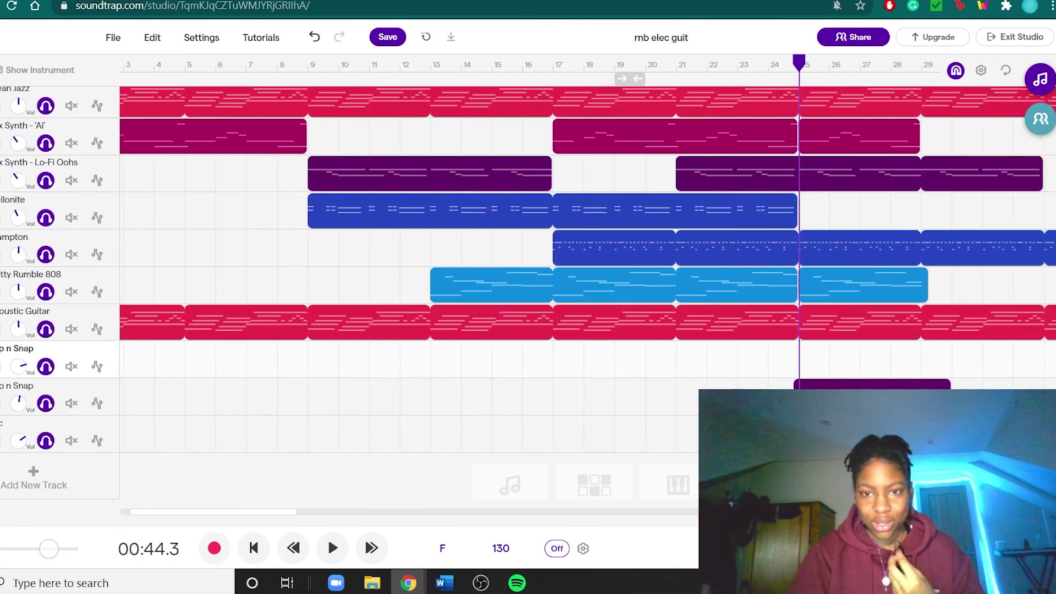
scroll(524, 99, "right", 8)
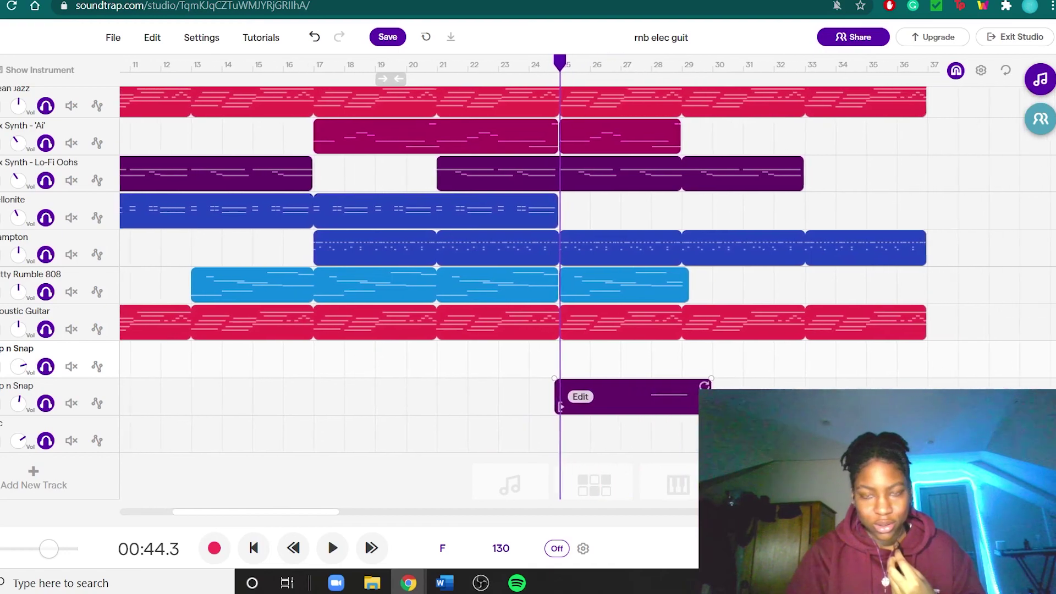
left_click_drag(531, 64, 622, 73)
key("space")
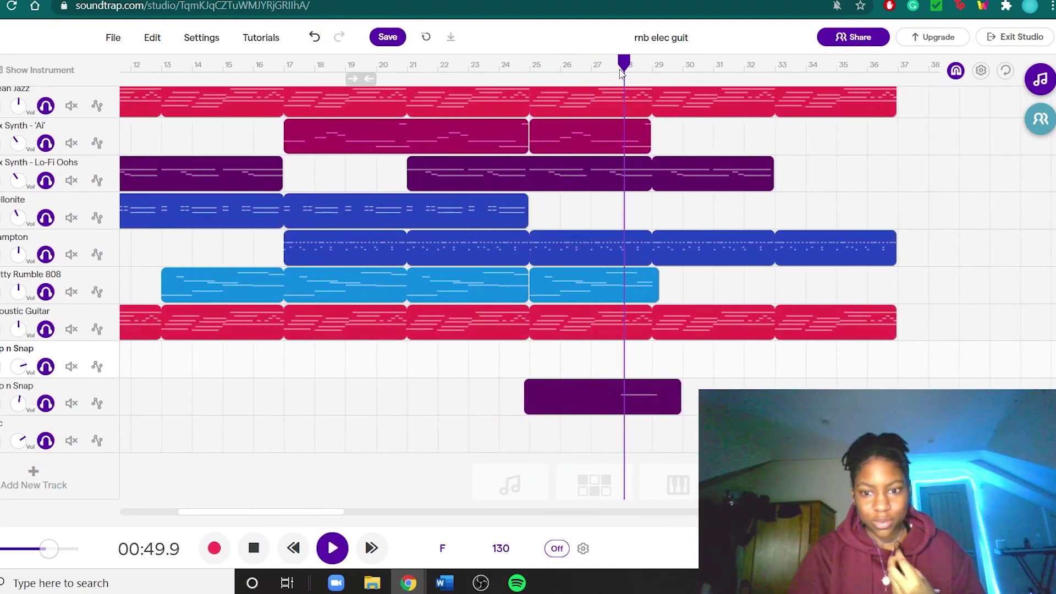
key("space")
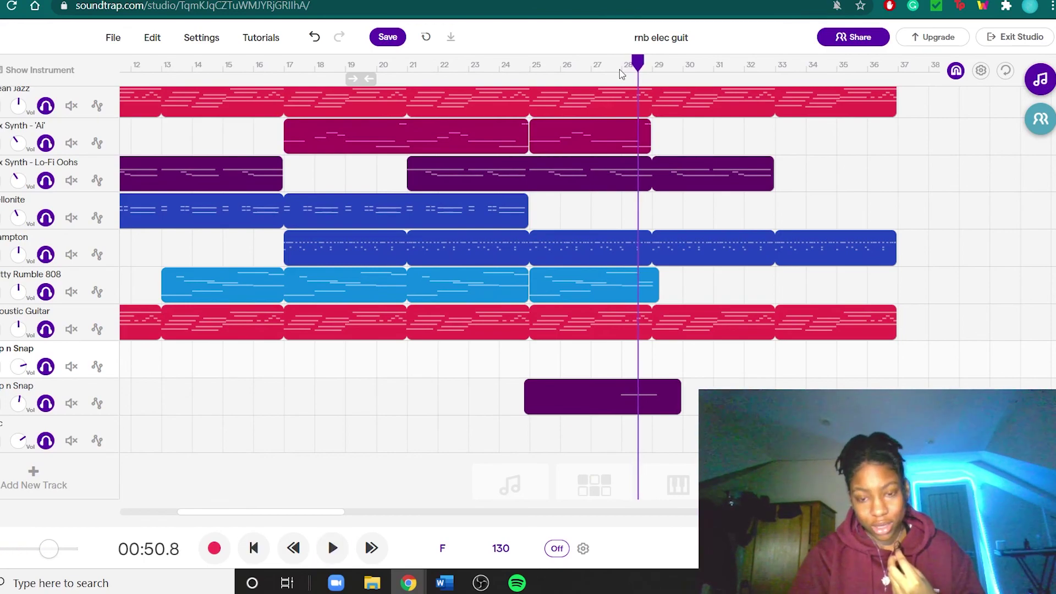